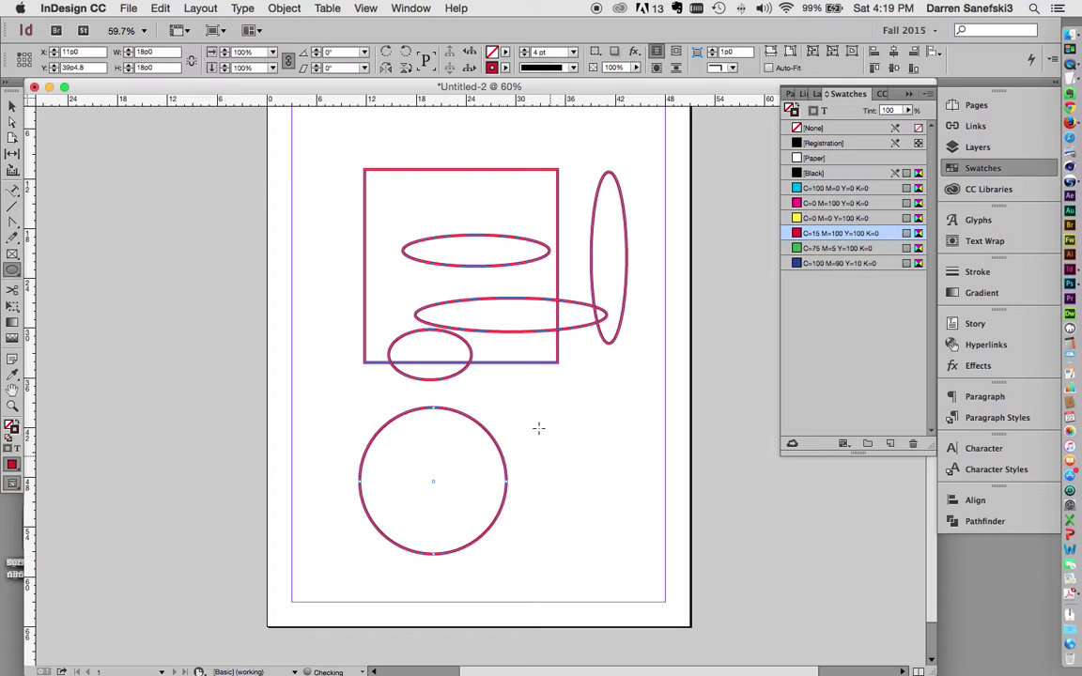
# - Draw three more circles around the large circle and a vertical ellipse about 6p1 by 16p4 overlapping its lower part
pyautogui.moveTo(600, 393); pyautogui.dragTo(639, 447)
pyautogui.moveTo(311, 401)
pyautogui.mouseDown()
pyautogui.moveTo(558, 571)
pyautogui.moveTo(558, 582)
pyautogui.moveTo(476, 595)
pyautogui.mouseUp()
pyautogui.press('shift')
pyautogui.press('shift')
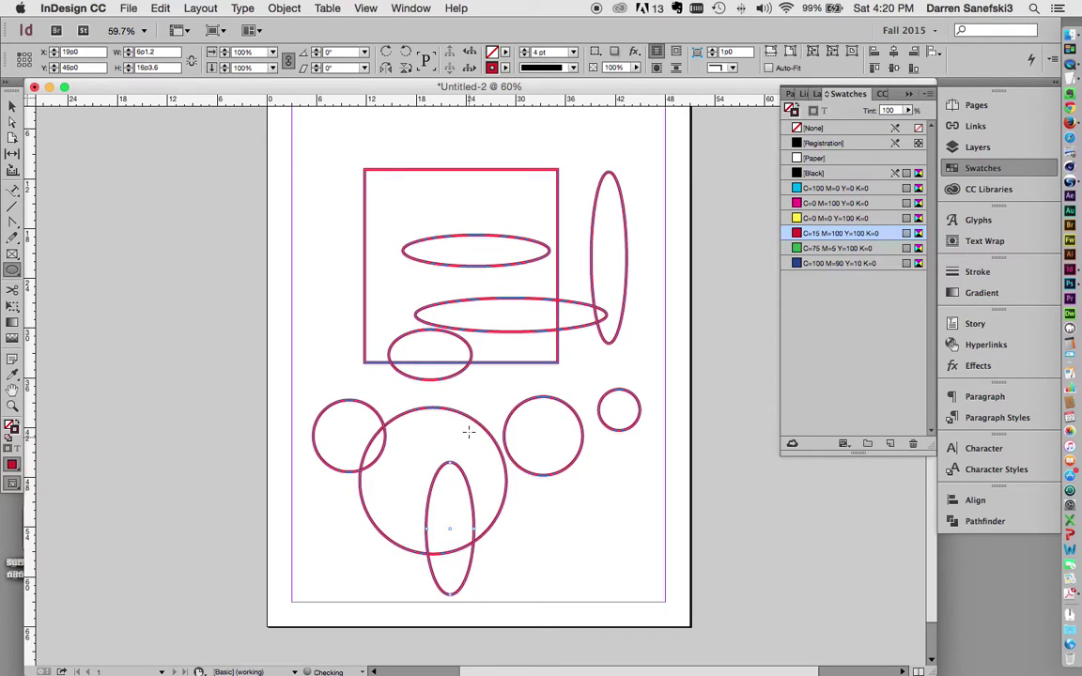
# - Draw one large triangle with the Polygon tool over the square and two smaller ones above it, the last about 9p5 by 6p10
pyautogui.moveTo(11, 270); pyautogui.dragTo(68, 302)
pyautogui.moveTo(443, 192)
pyautogui.mouseDown()
pyautogui.moveTo(451, 213)
pyautogui.moveTo(499, 233)
pyautogui.moveTo(516, 228)
pyautogui.moveTo(556, 291)
pyautogui.moveTo(584, 287)
pyautogui.moveTo(586, 296)
pyautogui.mouseUp()
pyautogui.moveTo(416, 143); pyautogui.dragTo(467, 199)
pyautogui.moveTo(488, 142); pyautogui.dragTo(566, 199)
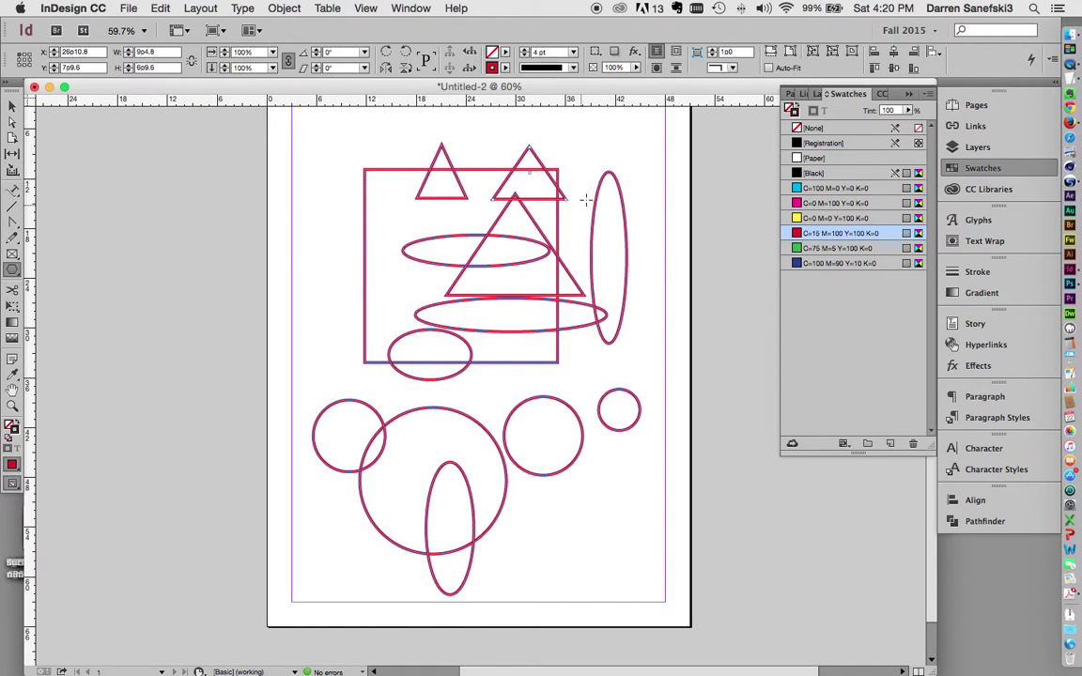
# - Create an eight-sided star with a 50% star inset, 9p4.8 wide and 6p9.6 high, beside the square's upper-left corner
pyautogui.click(316, 184)
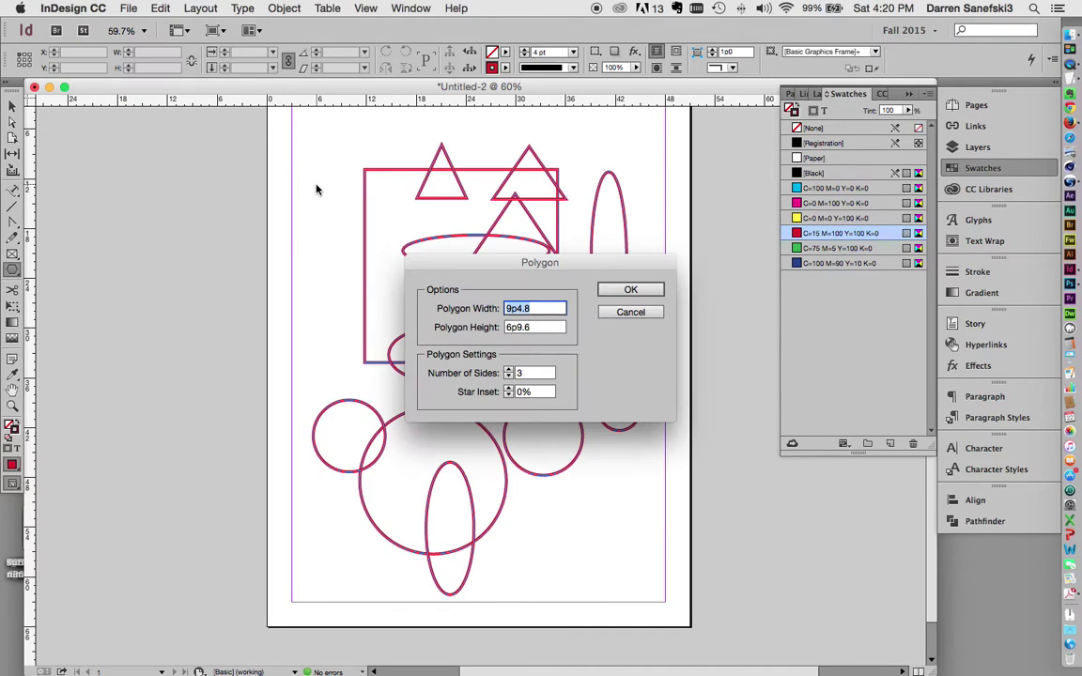
pyautogui.click(508, 370)
pyautogui.click(508, 370)
pyautogui.click(508, 370)
pyautogui.click(542, 394)
pyautogui.write('50')
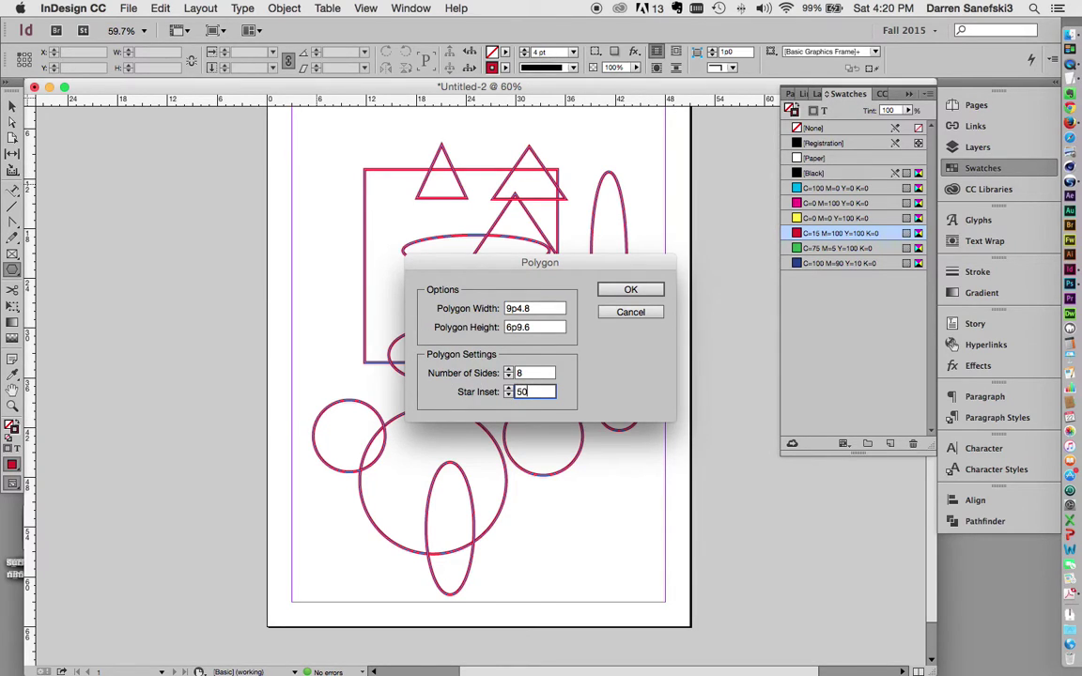
pyautogui.click(653, 290)
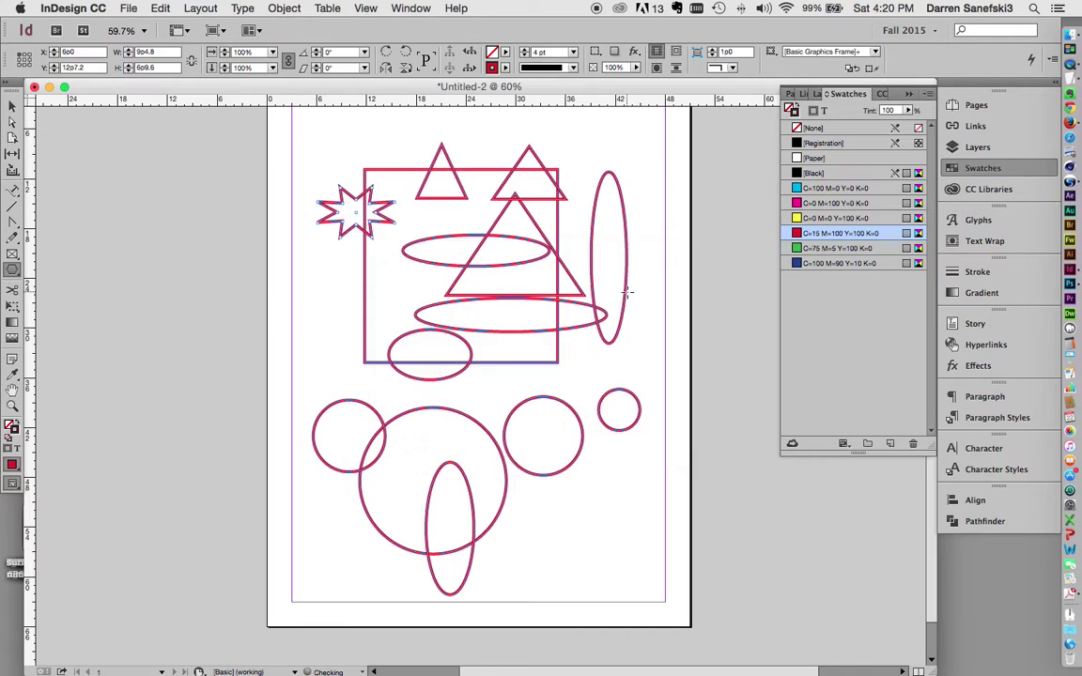
# - Draw two small stars, one at the page's lower right and one near the left margin, plus a narrow vertical one about 1p7 by 12p6
pyautogui.moveTo(580, 502); pyautogui.dragTo(624, 542)
pyautogui.moveTo(309, 310); pyautogui.dragTo(348, 355)
pyautogui.moveTo(305, 483); pyautogui.dragTo(314, 587)
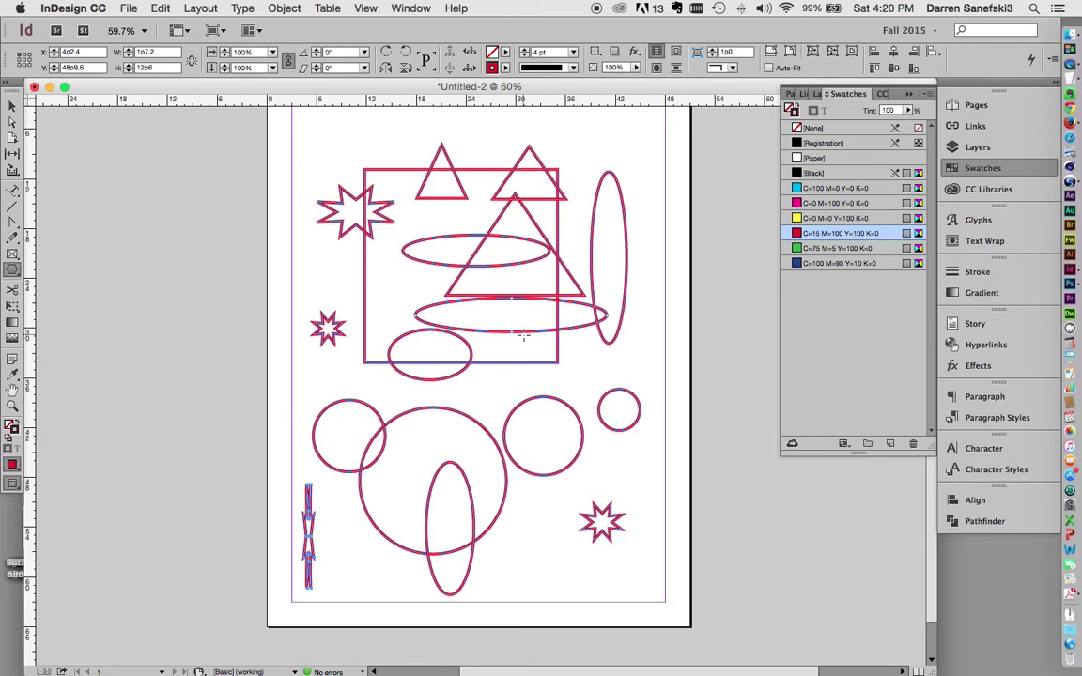
# - Delete the narrow vertical star and all other shapes on the page
pyautogui.press('BackSpace')
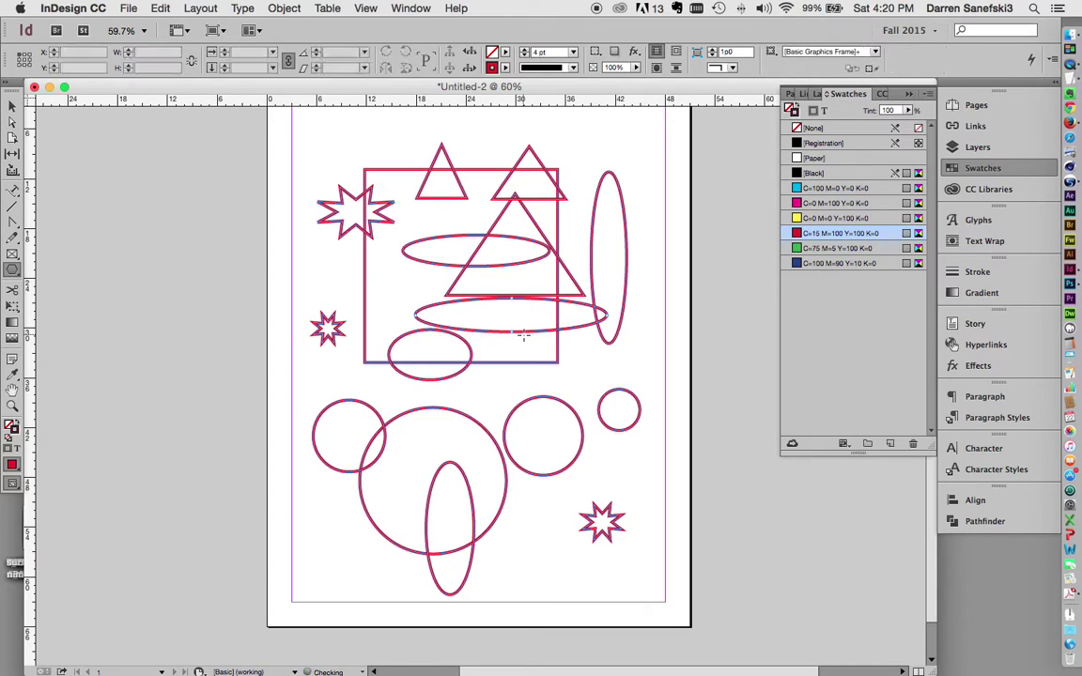
pyautogui.press('super+a')
pyautogui.press('BackSpace')
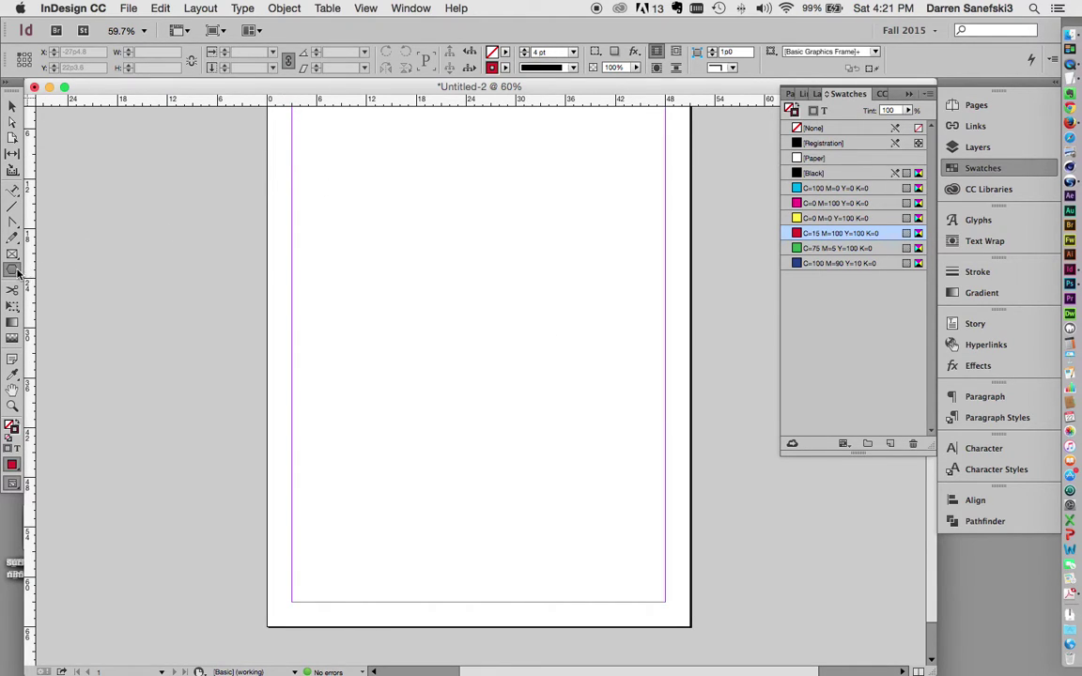
# - Create a five-sided polygon 1p7.2 wide and 12p6 high with the star inset set to 0%
pyautogui.click(14, 271)
pyautogui.click(402, 212)
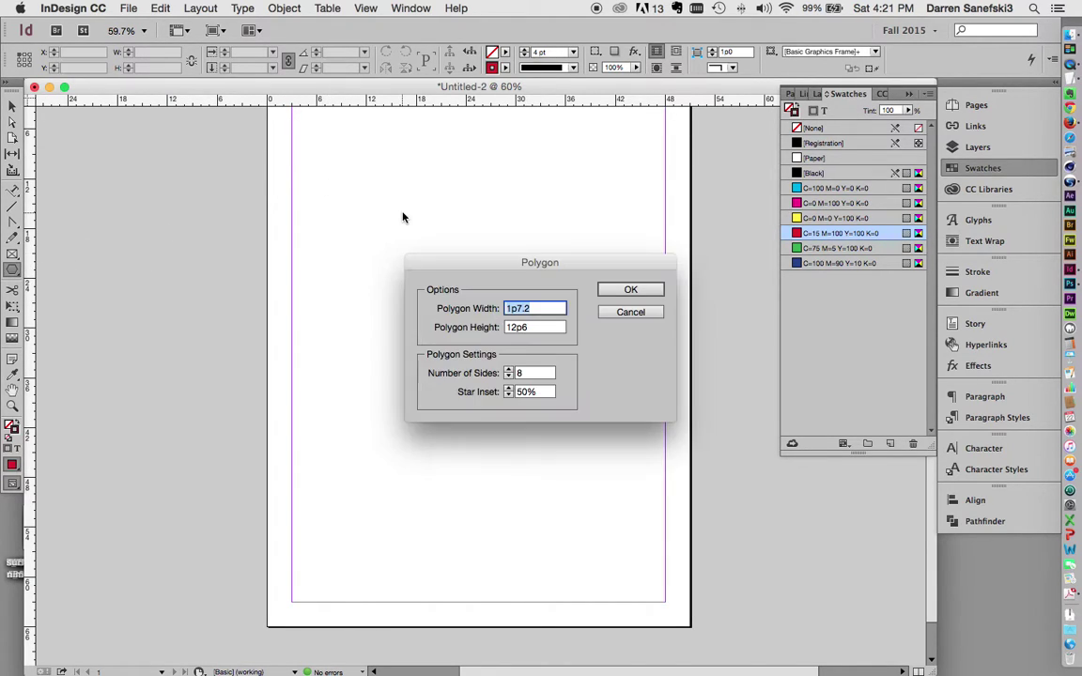
pyautogui.click(541, 391)
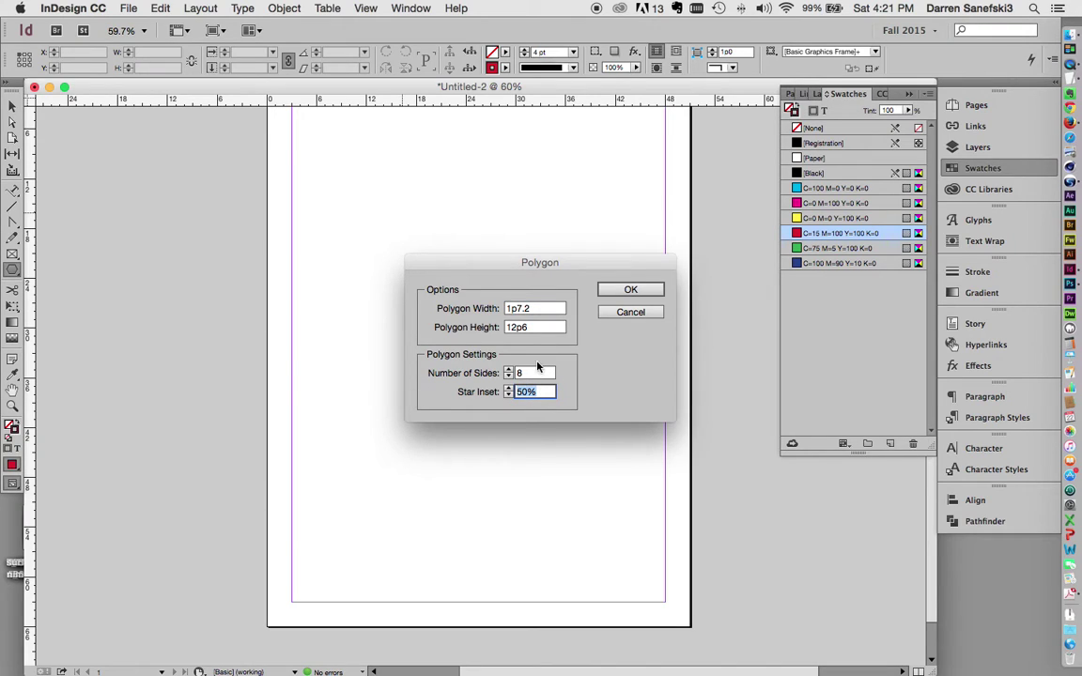
pyautogui.write('0')
pyautogui.click(543, 372)
pyautogui.press('BackSpace')
pyautogui.click(630, 290)
# - Draw three overlapping pentagons in the upper half of the page, the last one about 22p7 by 14p11
pyautogui.moveTo(485, 217)
pyautogui.mouseDown()
pyautogui.moveTo(543, 234)
pyautogui.moveTo(587, 347)
pyautogui.mouseUp()
pyautogui.moveTo(420, 381); pyautogui.dragTo(525, 226)
pyautogui.moveTo(388, 189); pyautogui.dragTo(576, 314)
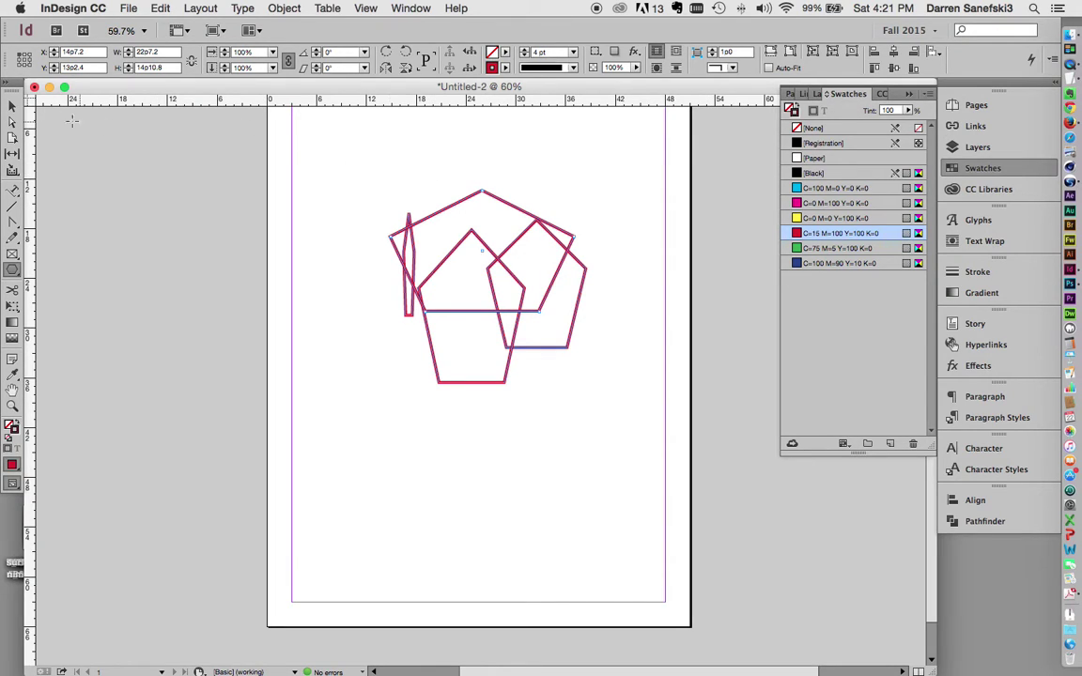
# - Move the widest pentagon up and to the right, and delete every pentagon except the tall middle one
pyautogui.click(13, 105)
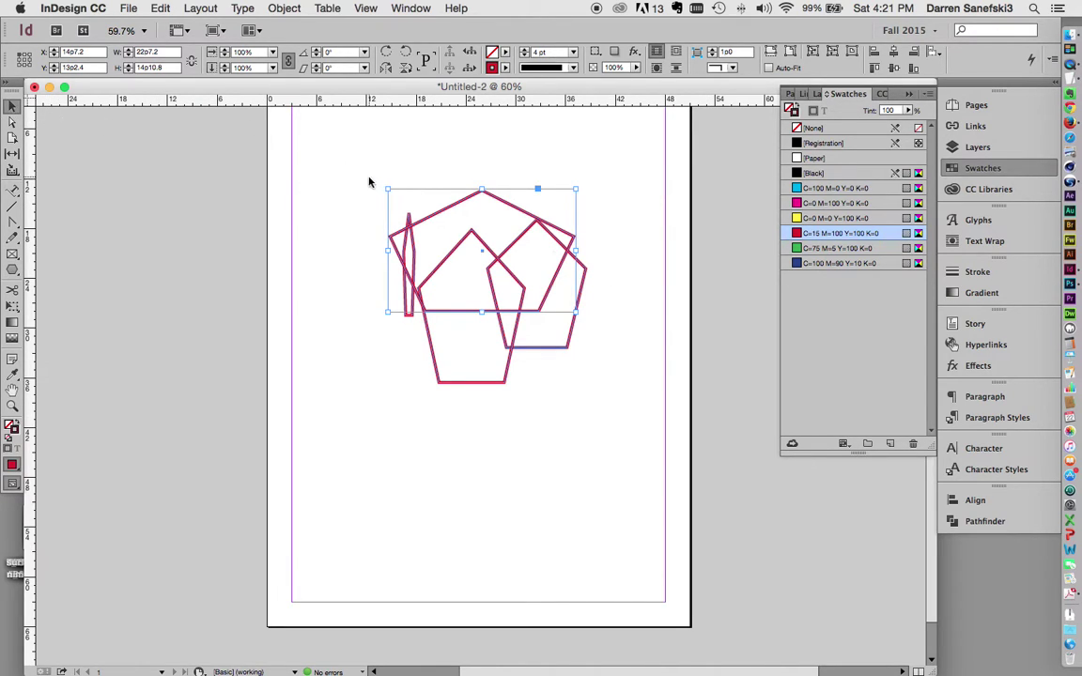
pyautogui.moveTo(511, 200); pyautogui.dragTo(567, 151)
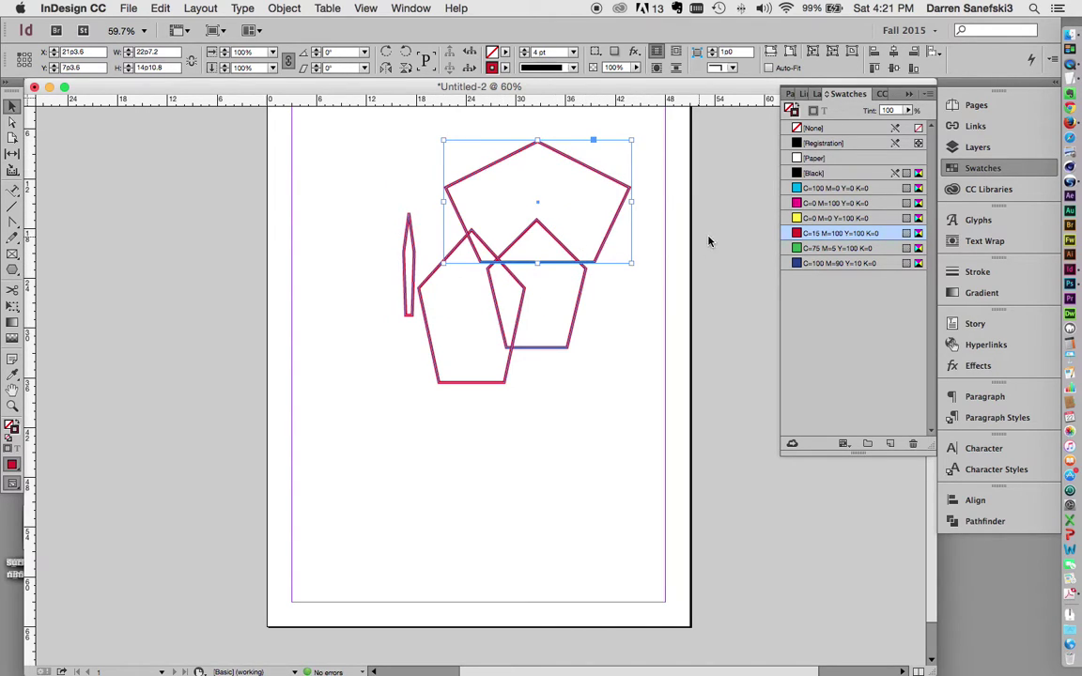
pyautogui.keyDown('shift'); pyautogui.click(577, 315); pyautogui.keyUp('shift')
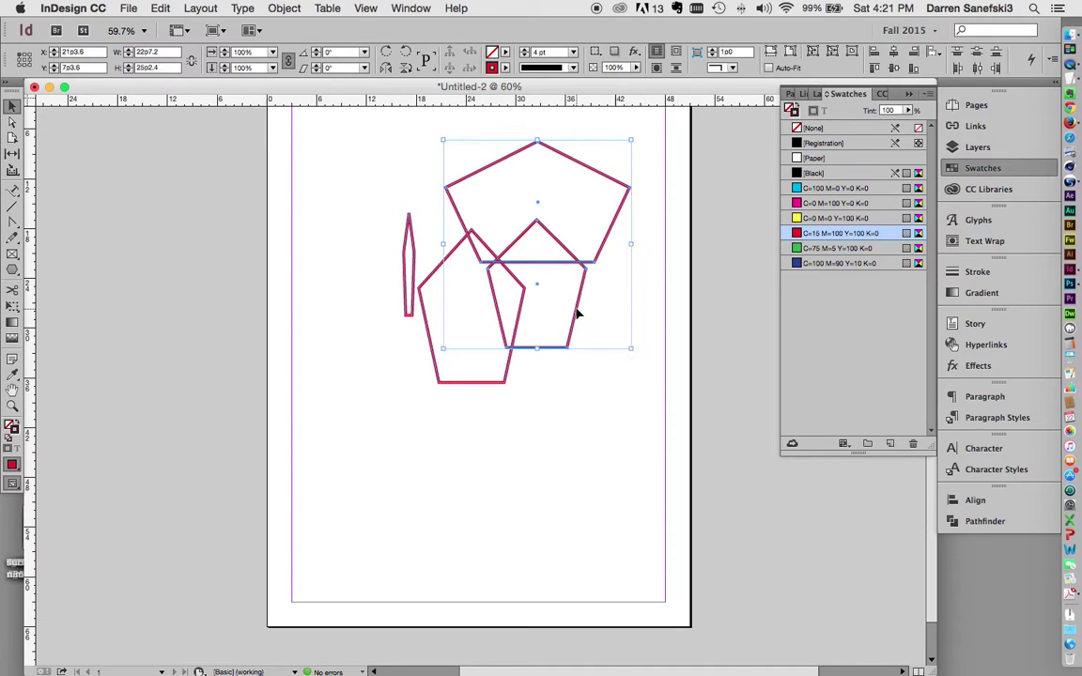
pyautogui.keyDown('shift'); pyautogui.click(418, 250); pyautogui.keyUp('shift')
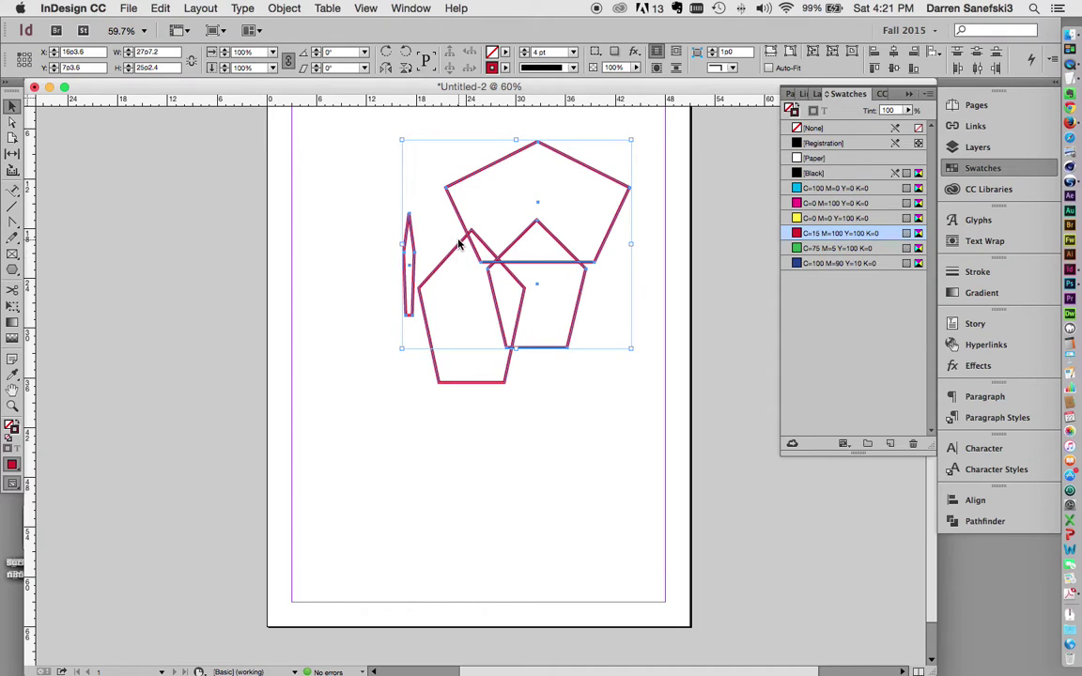
pyautogui.press('Delete')
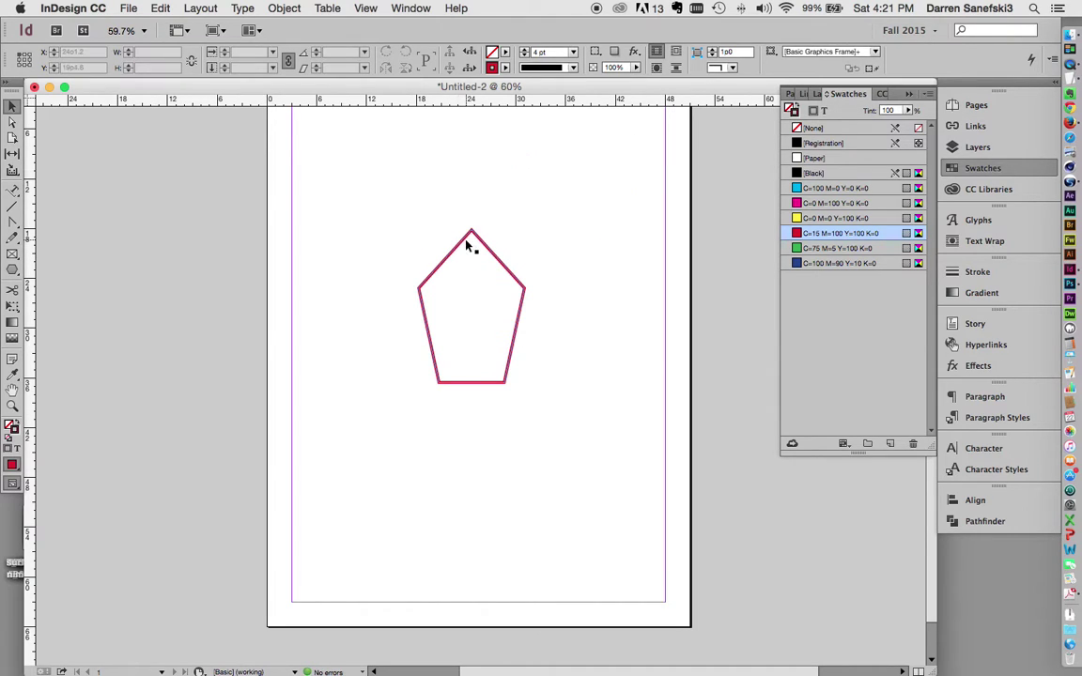
# - Resize the remaining pentagon to about 15p6 wide and 14p4 high
pyautogui.click(468, 239)
pyautogui.moveTo(471, 229); pyautogui.dragTo(469, 274)
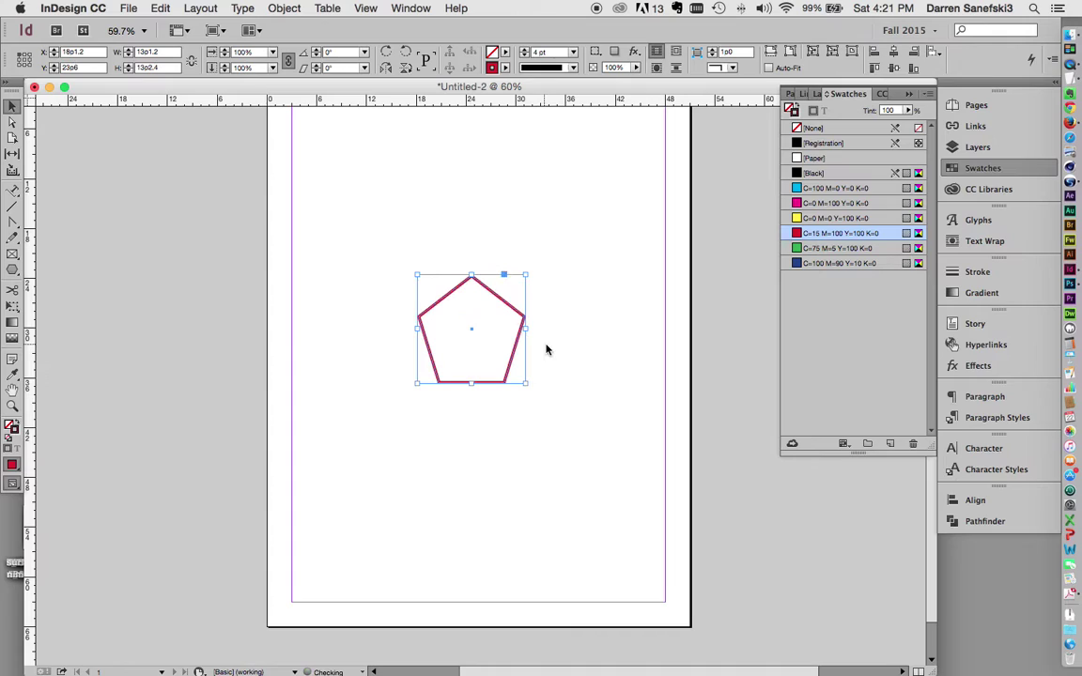
pyautogui.moveTo(526, 328); pyautogui.dragTo(546, 328)
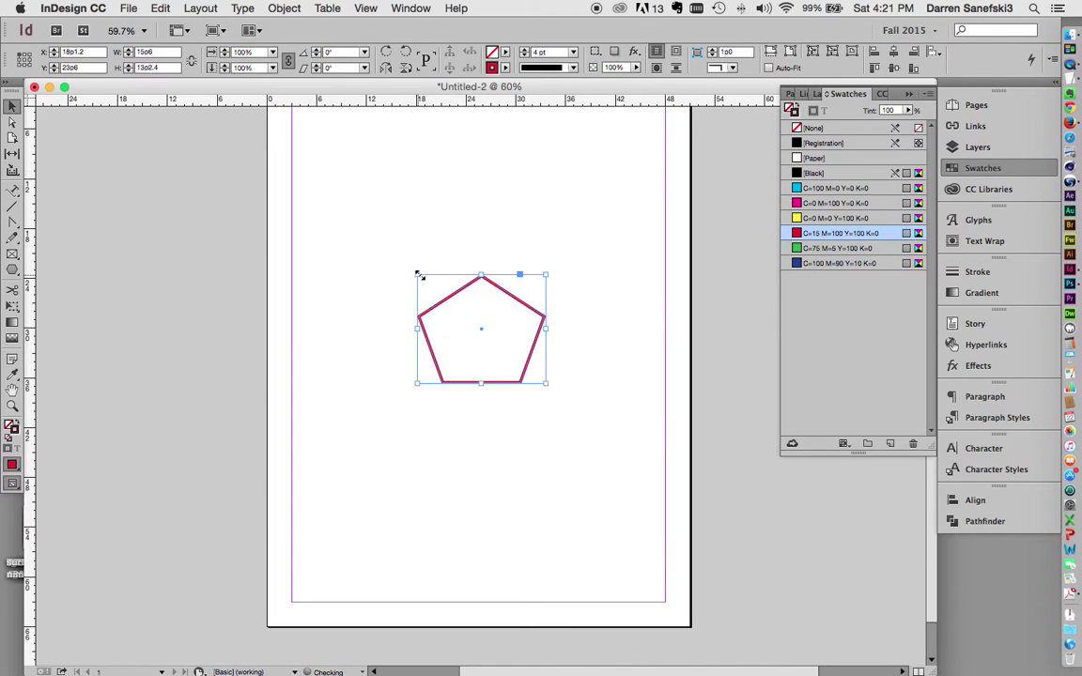
pyautogui.moveTo(482, 274); pyautogui.dragTo(483, 266)
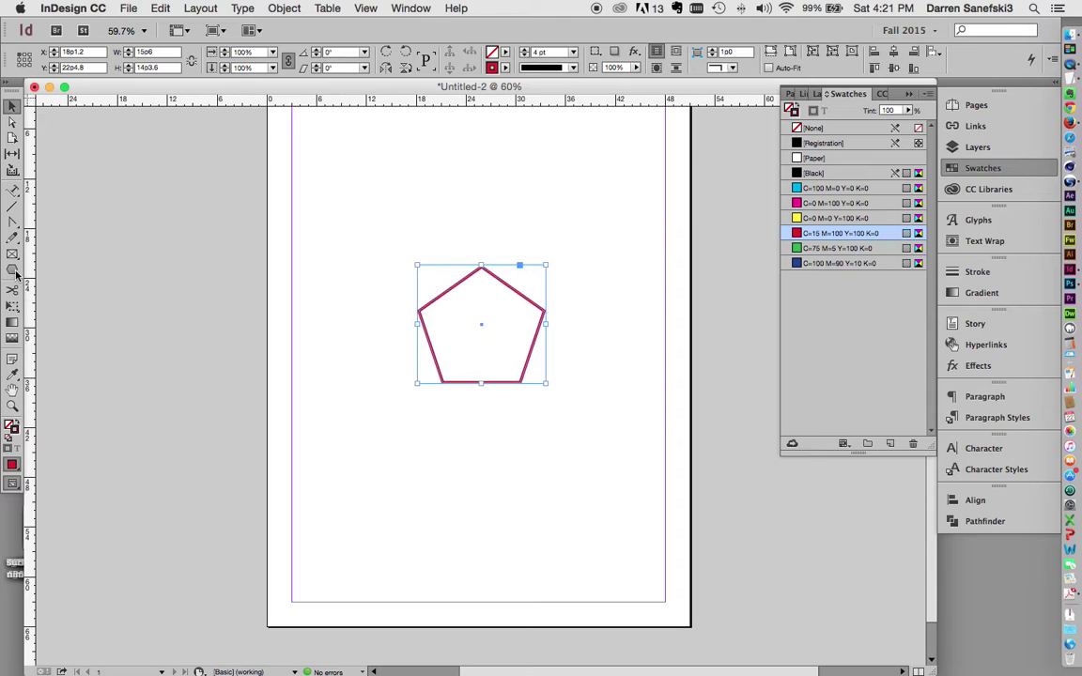
# - Cut the pentagon's outline with the Scissors tool on its upper-right side and its lower-left side
pyautogui.moveTo(12, 270); pyautogui.dragTo(71, 301)
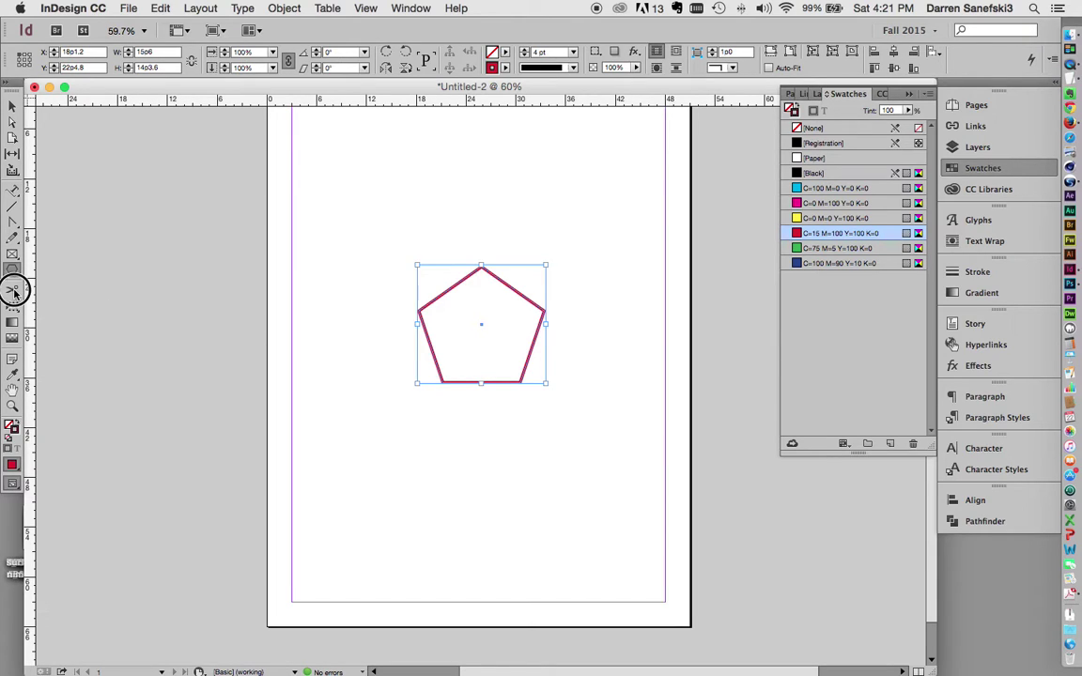
pyautogui.click(13, 291)
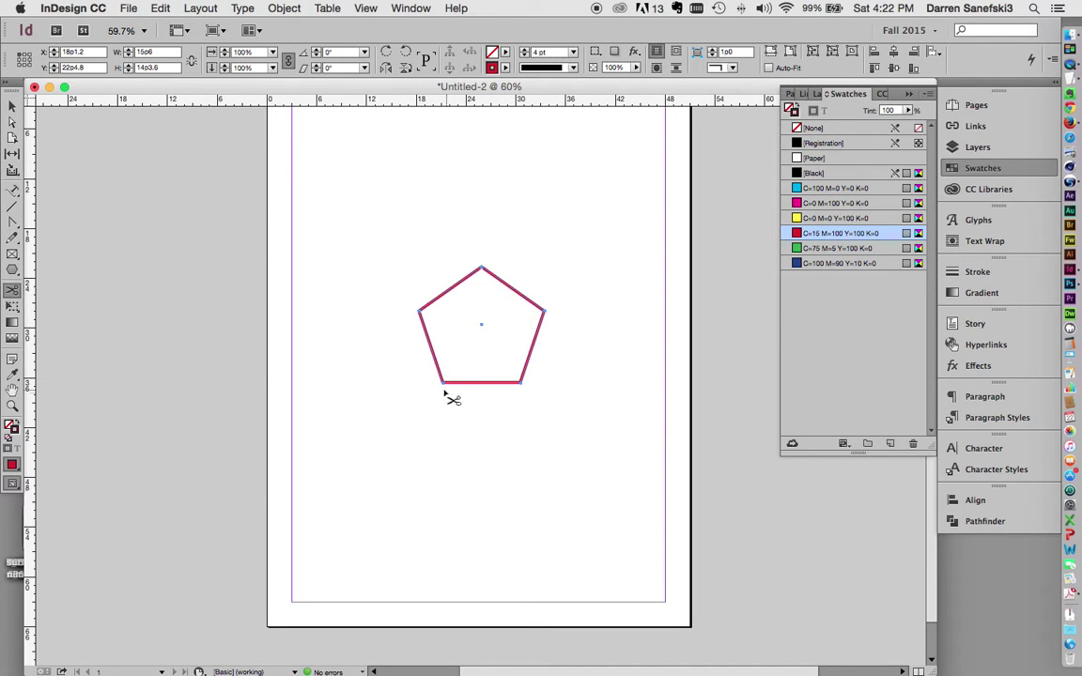
pyautogui.click(518, 294)
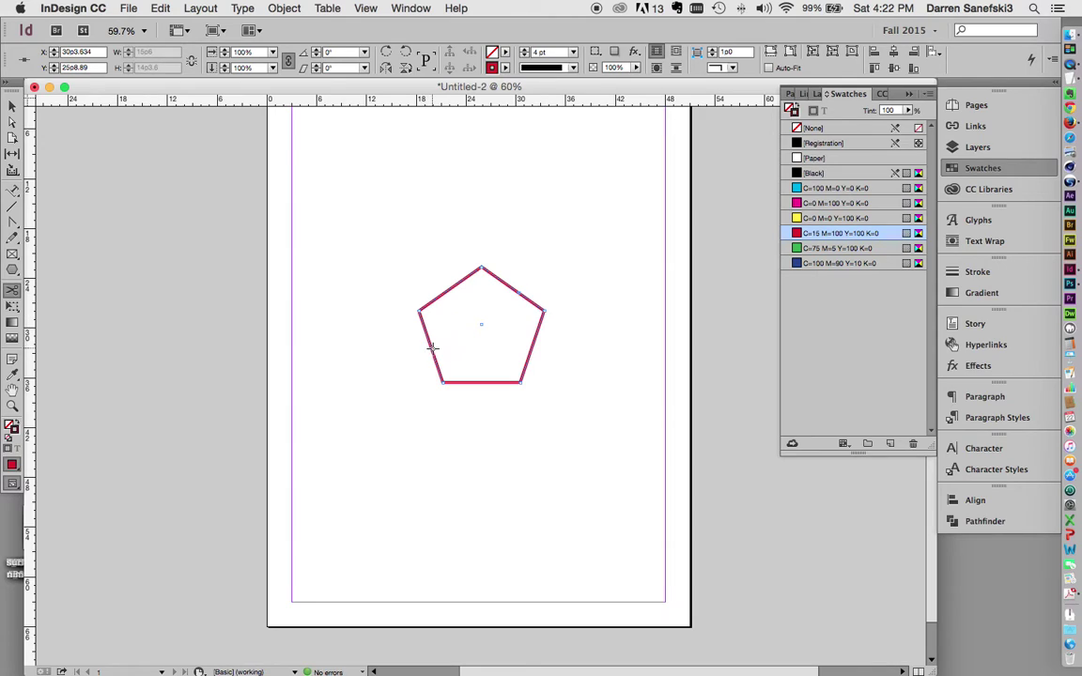
pyautogui.click(430, 349)
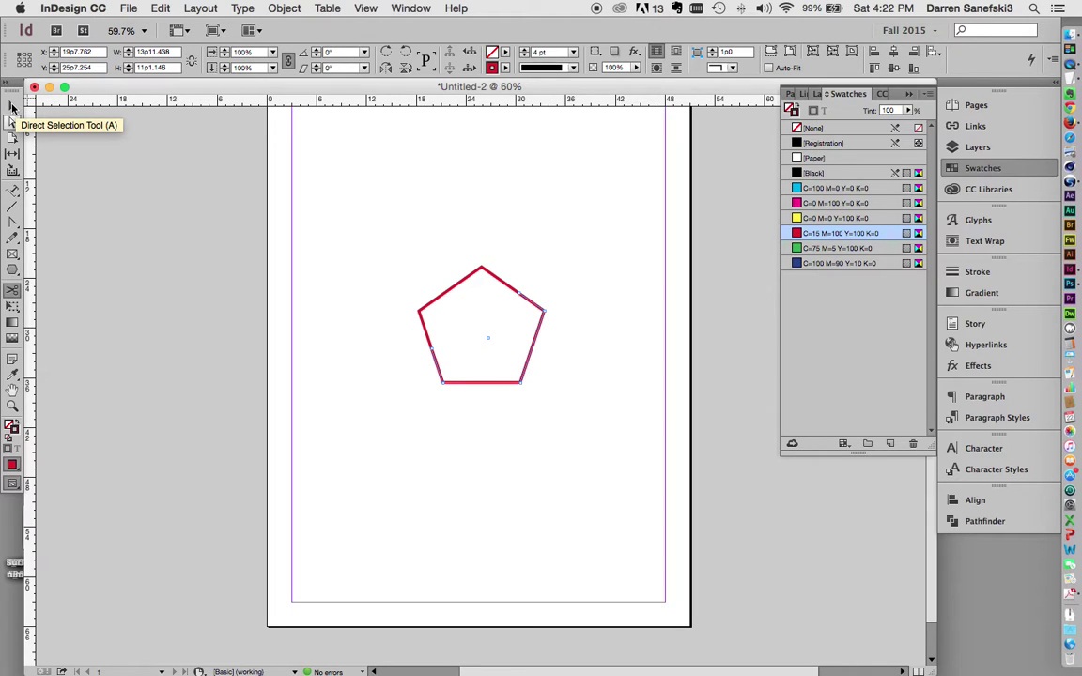
# - Pull the two cut pieces apart, moving the lower piece down and right and the upper piece up and left
pyautogui.click(12, 107)
pyautogui.click(593, 371)
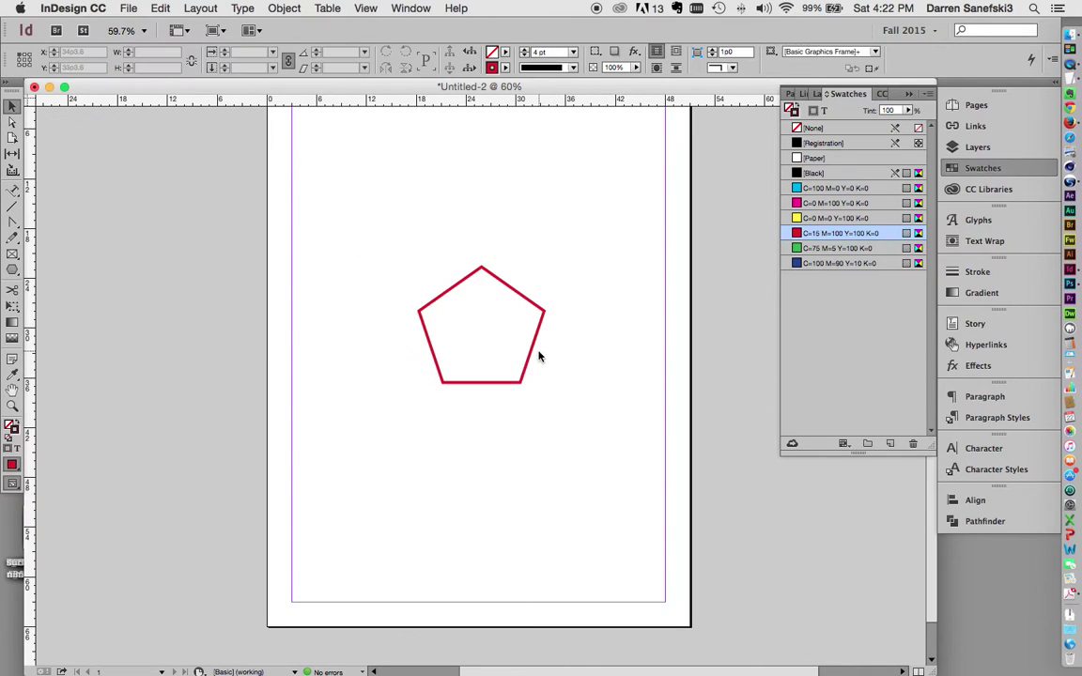
pyautogui.moveTo(533, 352); pyautogui.dragTo(615, 408)
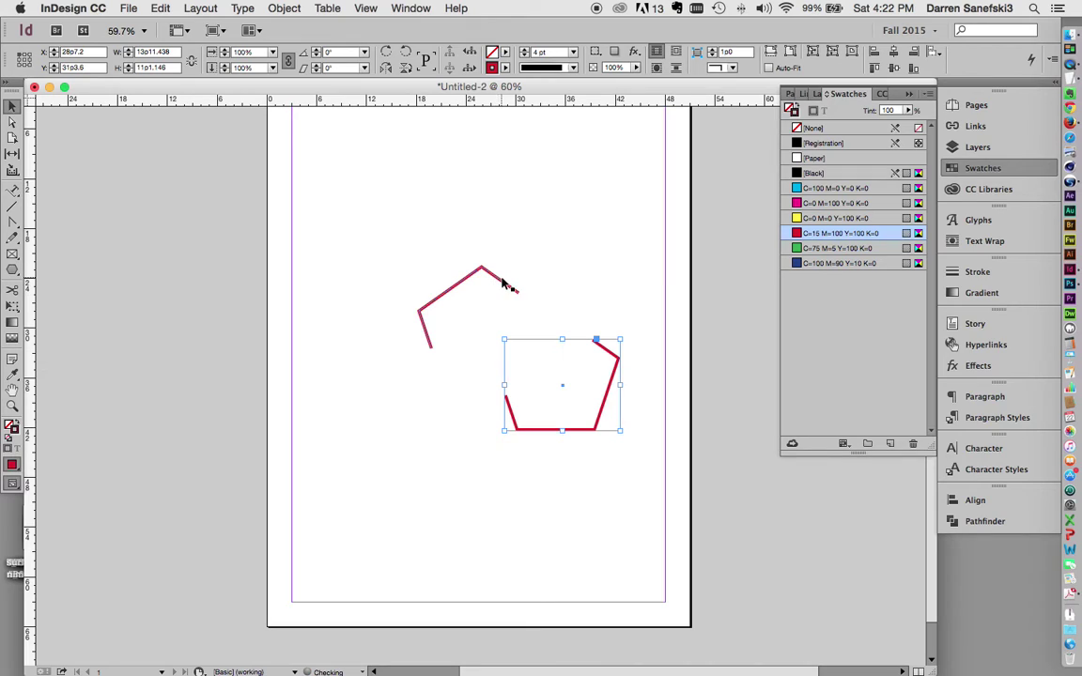
pyautogui.moveTo(499, 286); pyautogui.dragTo(476, 232)
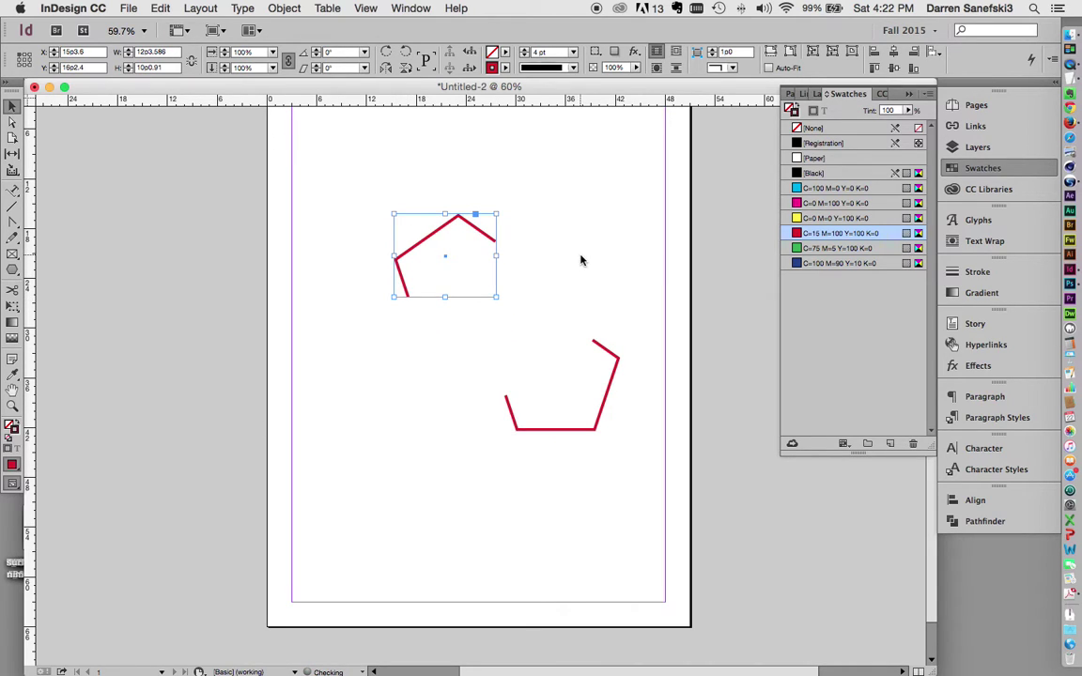
# - Delete both pieces of the cut pentagon
pyautogui.moveTo(317, 207); pyautogui.dragTo(635, 439)
pyautogui.press('Delete')
pyautogui.click(12, 270)
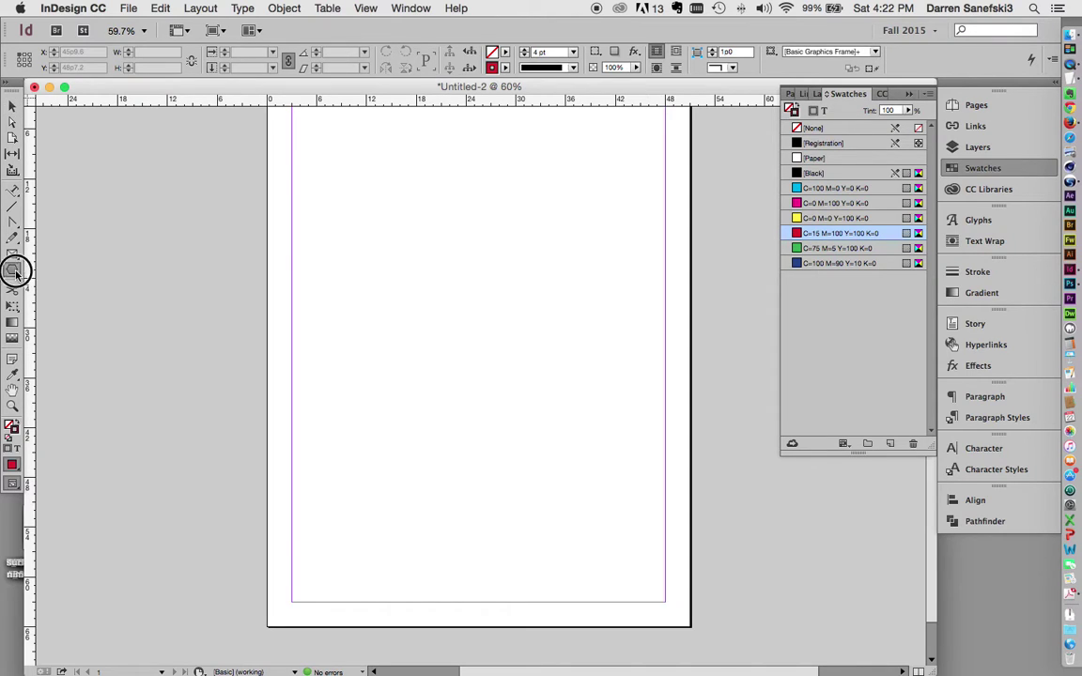
pyautogui.moveTo(466, 255); pyautogui.dragTo(587, 369)
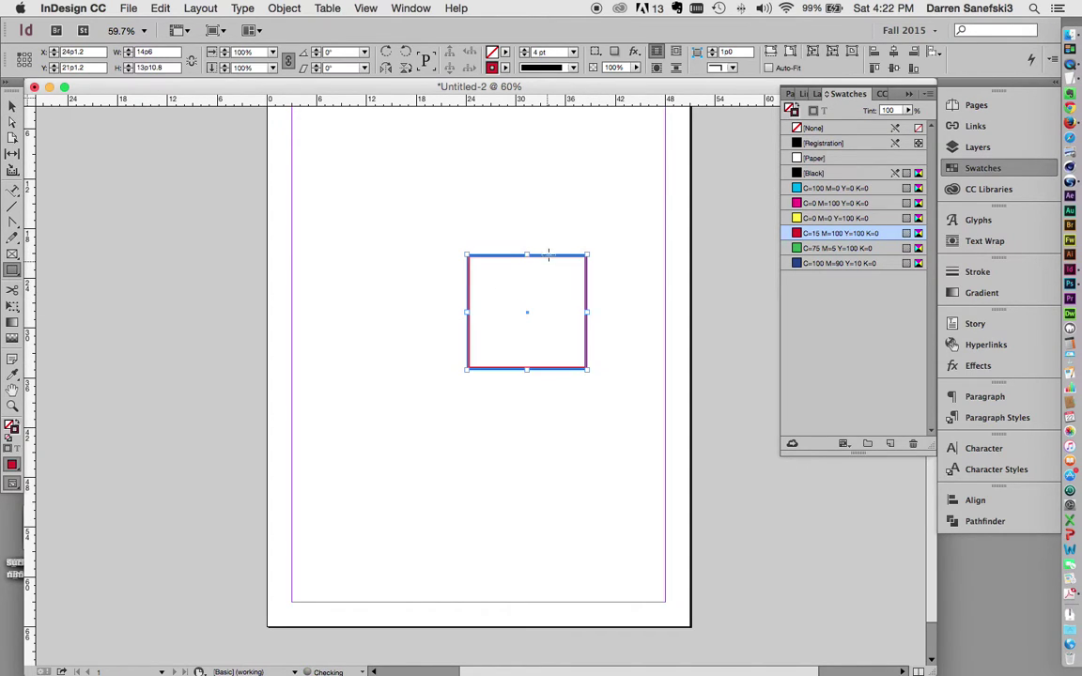
pyautogui.press('Delete')
# - Draw a pentagon about 13p11 wide and 12p11 high in the upper middle of the page with the Polygon tool
pyautogui.click(22, 268)
pyautogui.moveTo(21, 269); pyautogui.dragTo(88, 302)
pyautogui.moveTo(404, 224)
pyautogui.mouseDown()
pyautogui.moveTo(477, 326)
pyautogui.moveTo(521, 330)
pyautogui.mouseUp()
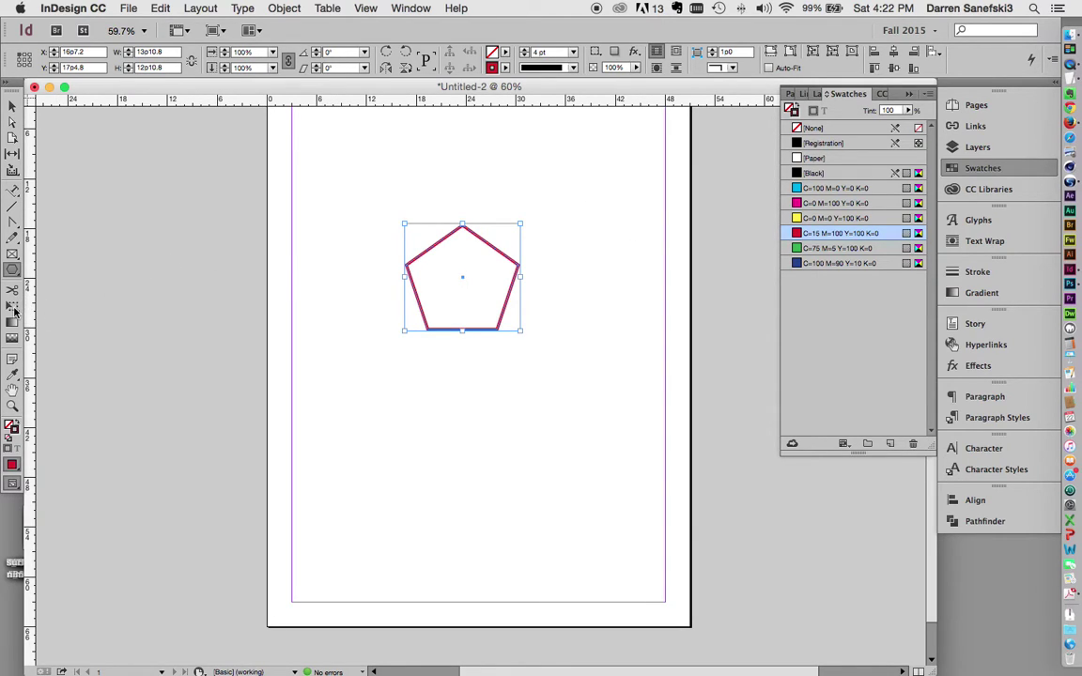
# - Enlarge the pentagon to about 22p2 by 19p10 with the Free Transform tool
pyautogui.click(13, 307)
pyautogui.click(11, 308)
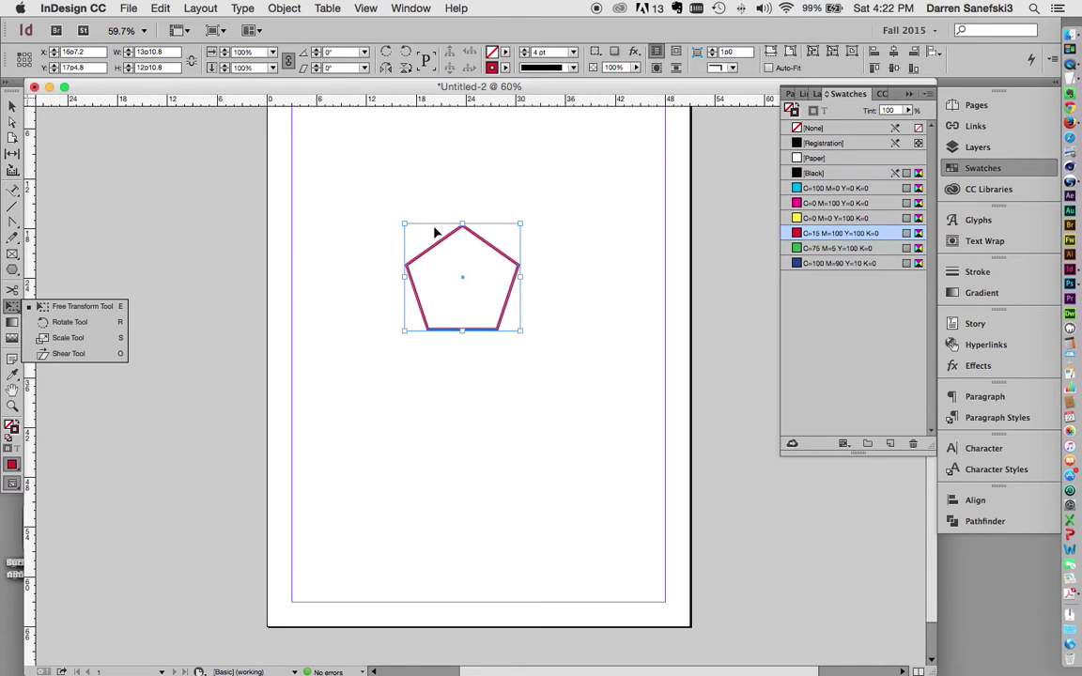
pyautogui.moveTo(401, 229); pyautogui.dragTo(381, 203)
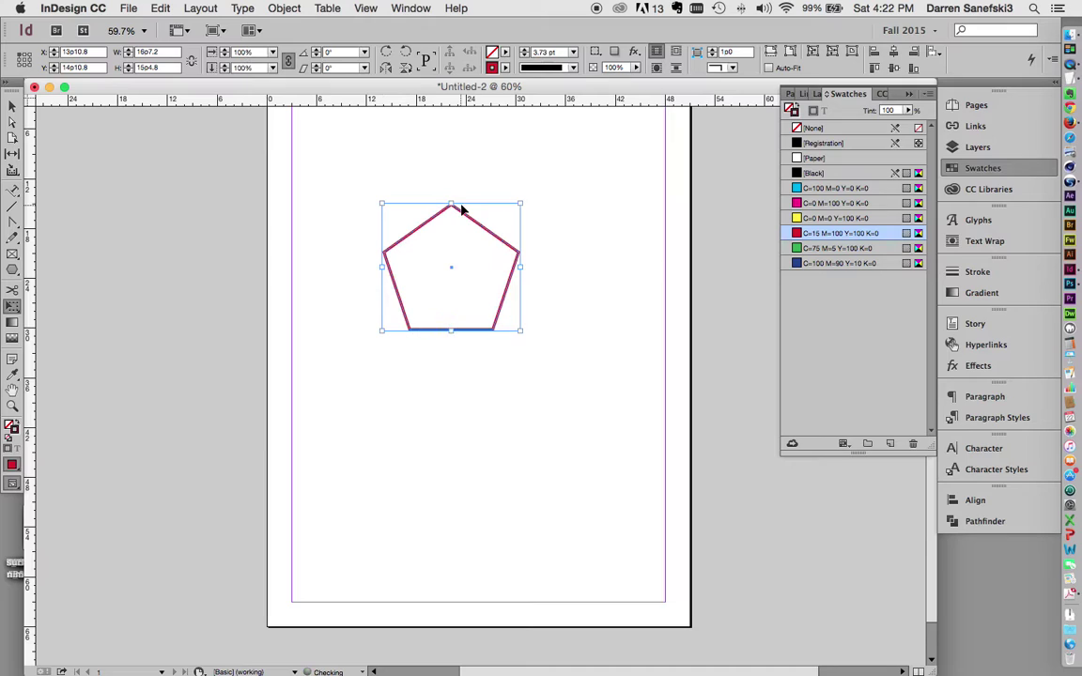
pyautogui.moveTo(452, 203); pyautogui.dragTo(572, 243)
# - Try rotating the pentagon about its bounding box's upper-left corner, ending at about 11.75°, and undo the rotations
pyautogui.click(13, 305)
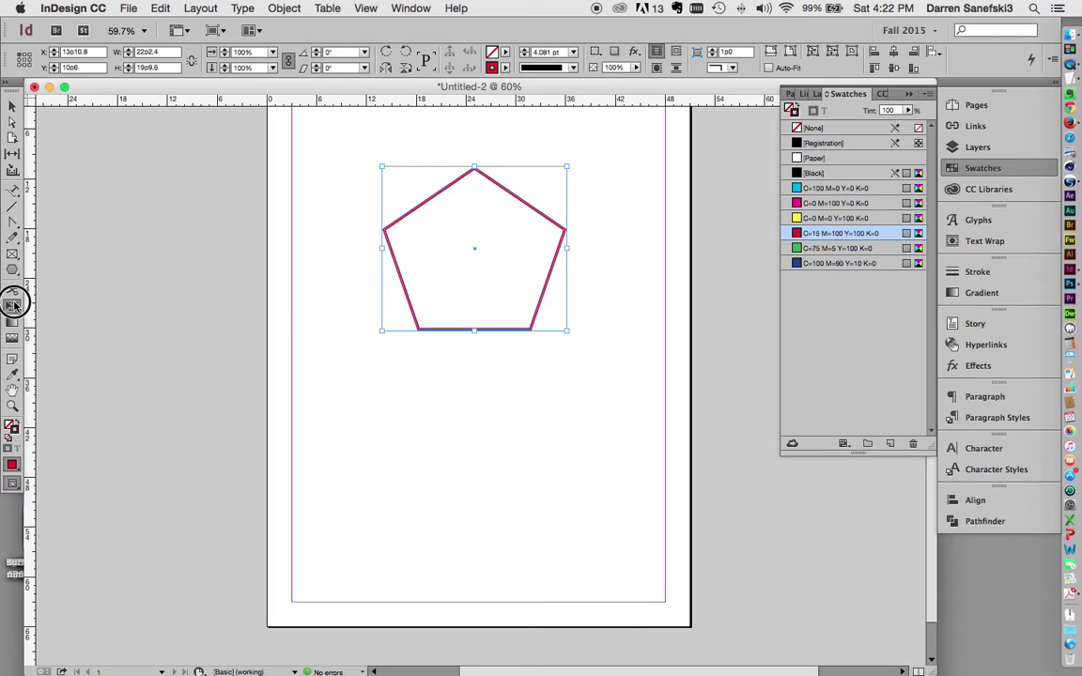
pyautogui.click(87, 322)
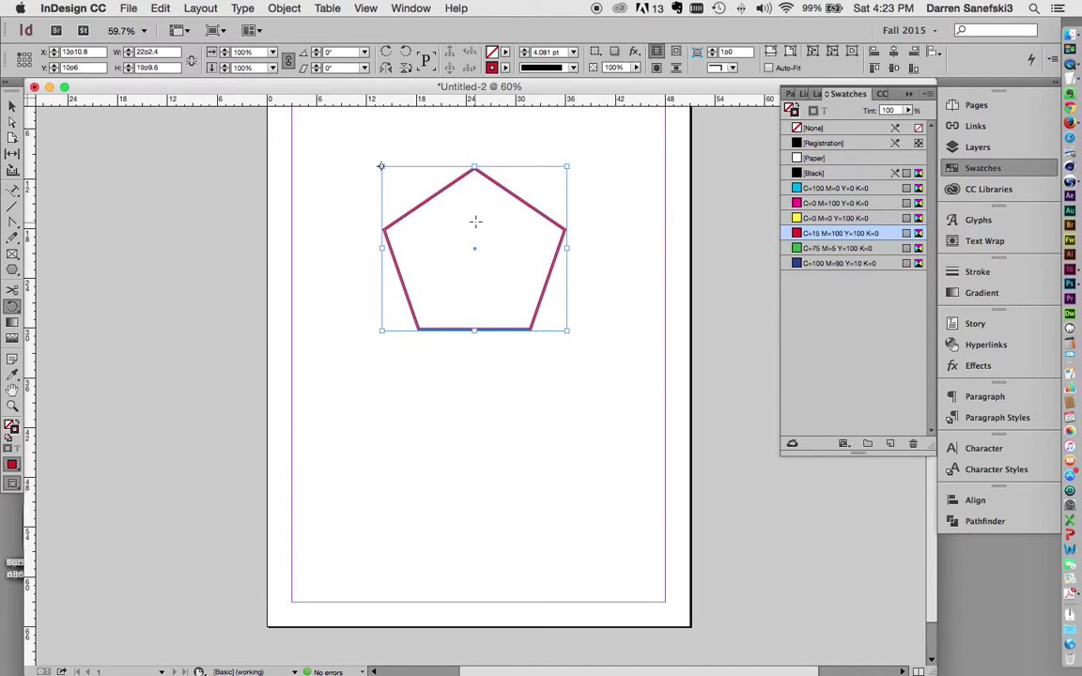
pyautogui.click(380, 166)
pyautogui.moveTo(609, 436); pyautogui.dragTo(490, 559)
pyautogui.moveTo(499, 509); pyautogui.dragTo(603, 301)
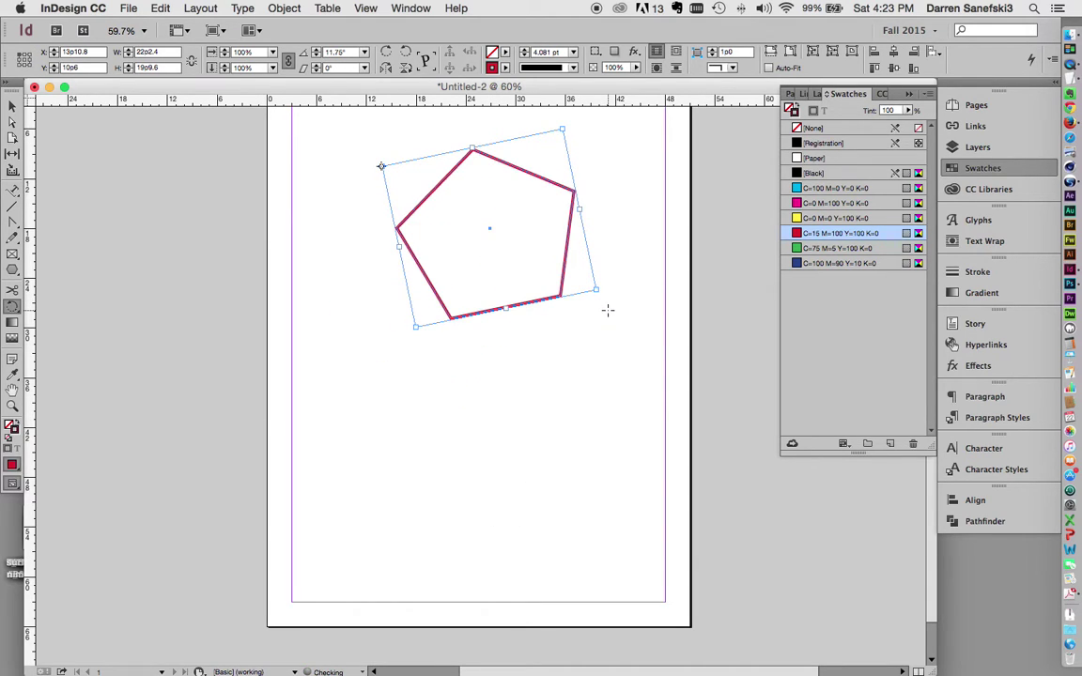
pyautogui.press('super+z')
pyautogui.press('super+z')
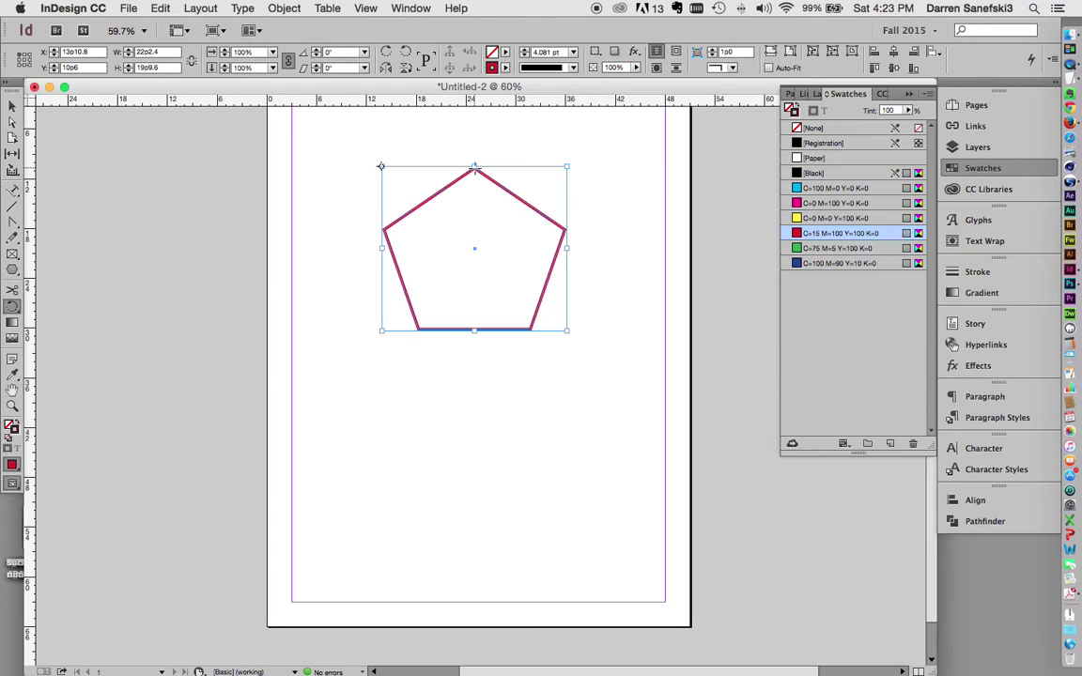
# - Try rotating the pentagon about its top vertex to -55°, its lower-right vertex, and its right edge to -42°, undoing each rotation
pyautogui.click(474, 176)
pyautogui.moveTo(572, 338); pyautogui.dragTo(502, 442)
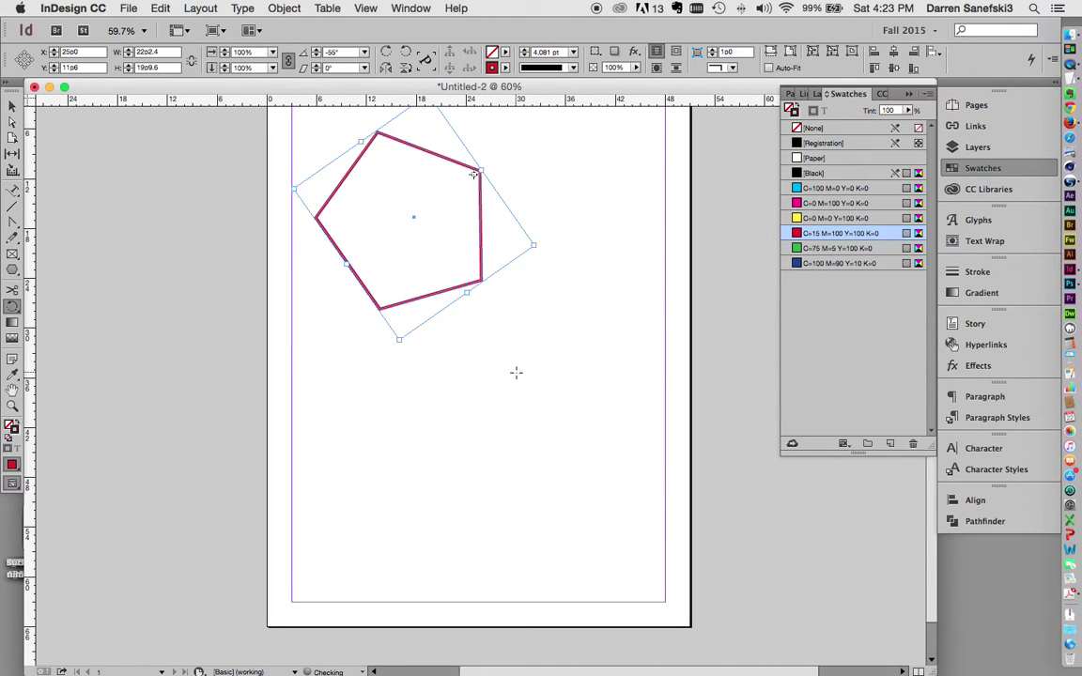
pyautogui.hotkey('ctrl', 'z')
pyautogui.moveTo(597, 367); pyautogui.dragTo(613, 237)
pyautogui.hotkey('ctrl', 'z')
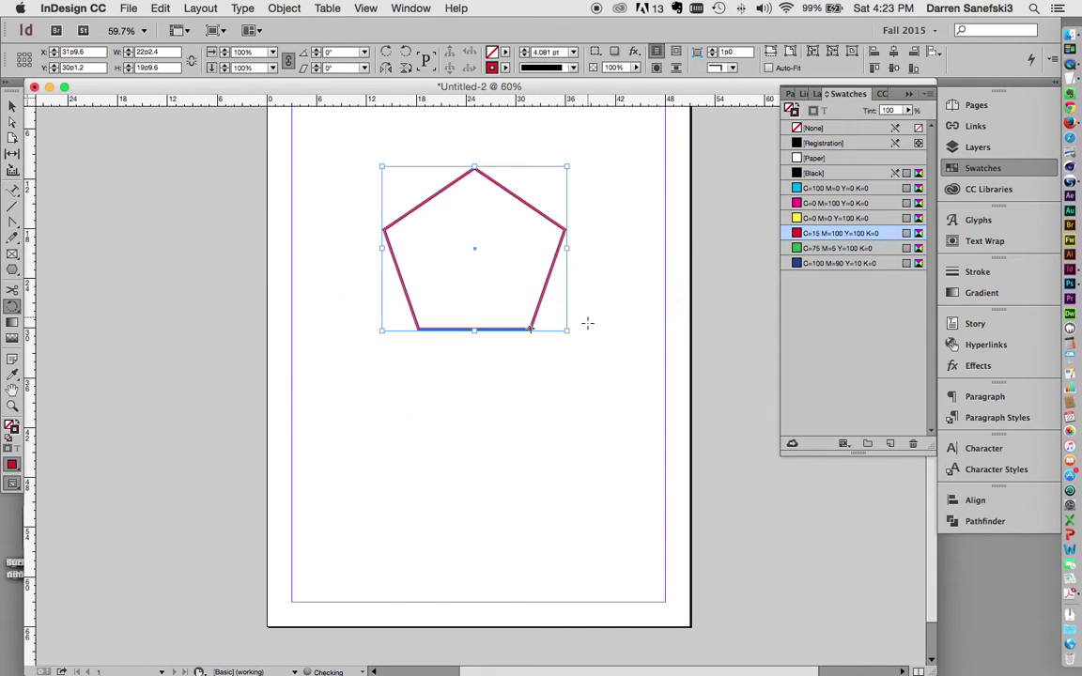
pyautogui.moveTo(582, 273); pyautogui.dragTo(596, 317)
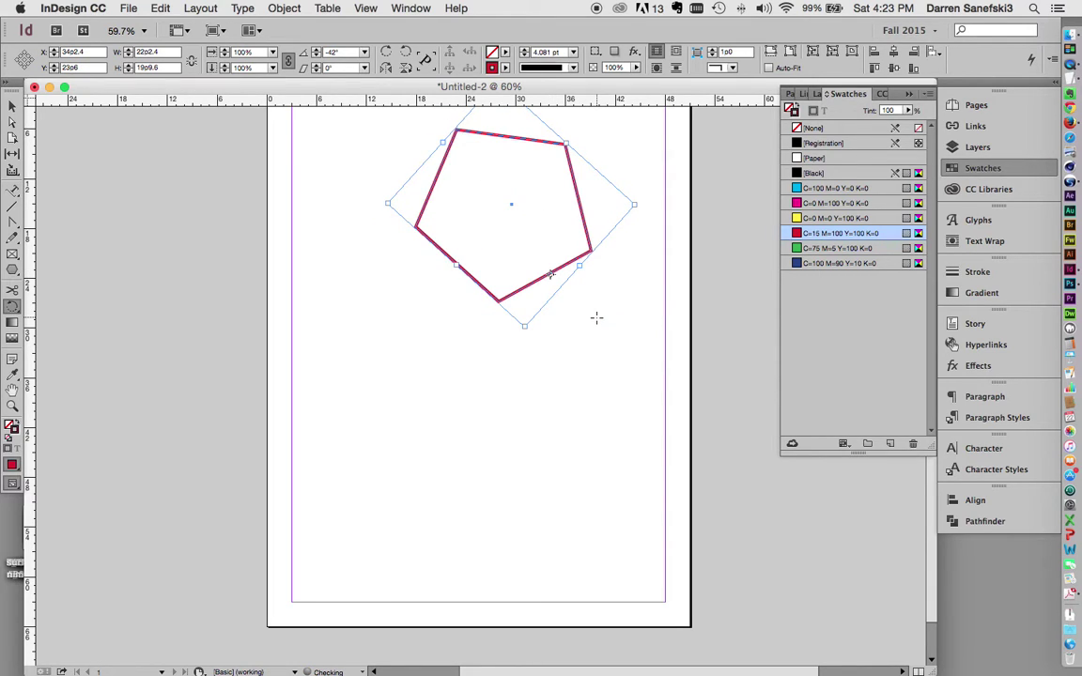
pyautogui.hotkey('ctrl', 'z')
# - Try stretching the pentagon to about 28p11 high with the Scale tool and undo the scaling
pyautogui.moveTo(12, 305); pyautogui.dragTo(63, 336)
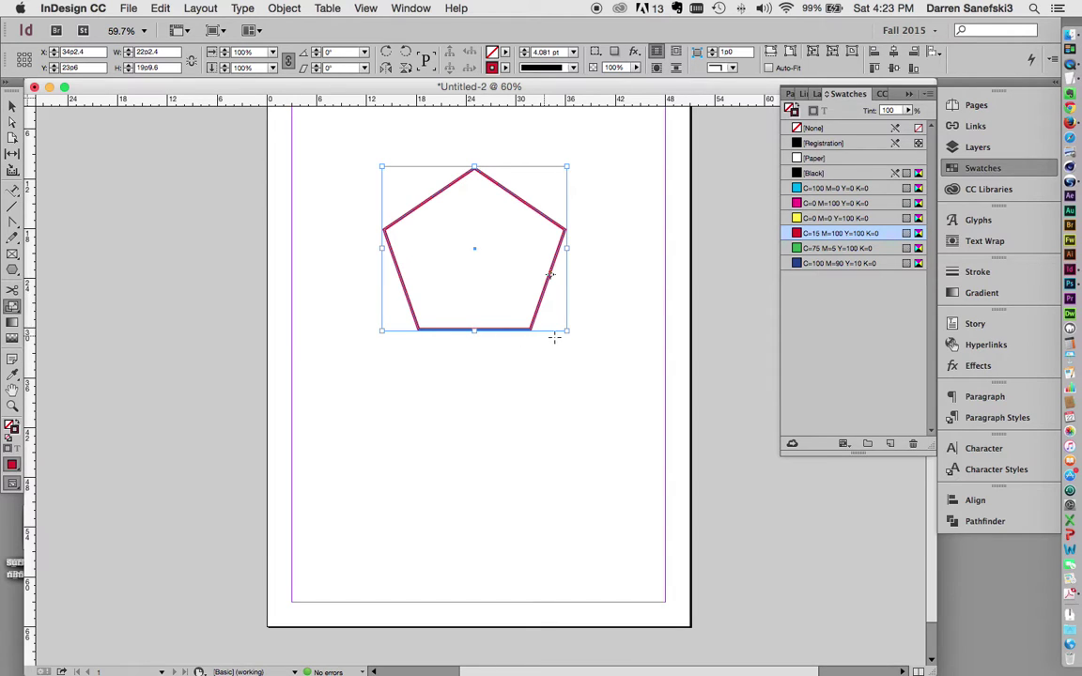
pyautogui.moveTo(597, 342); pyautogui.dragTo(606, 377)
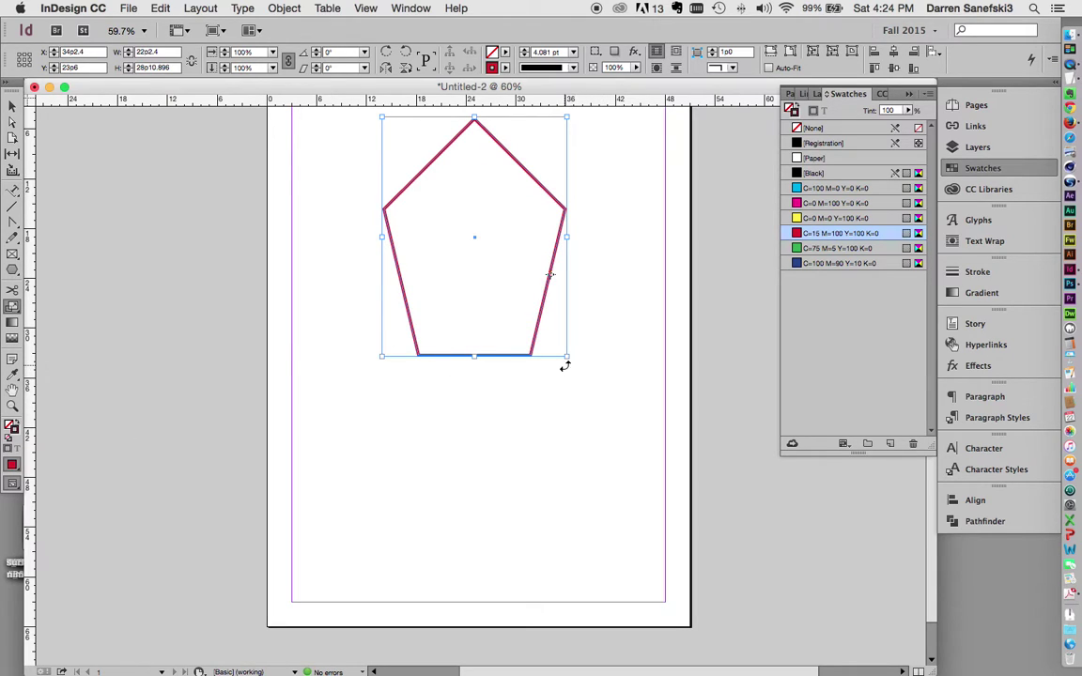
pyautogui.press('super+z')
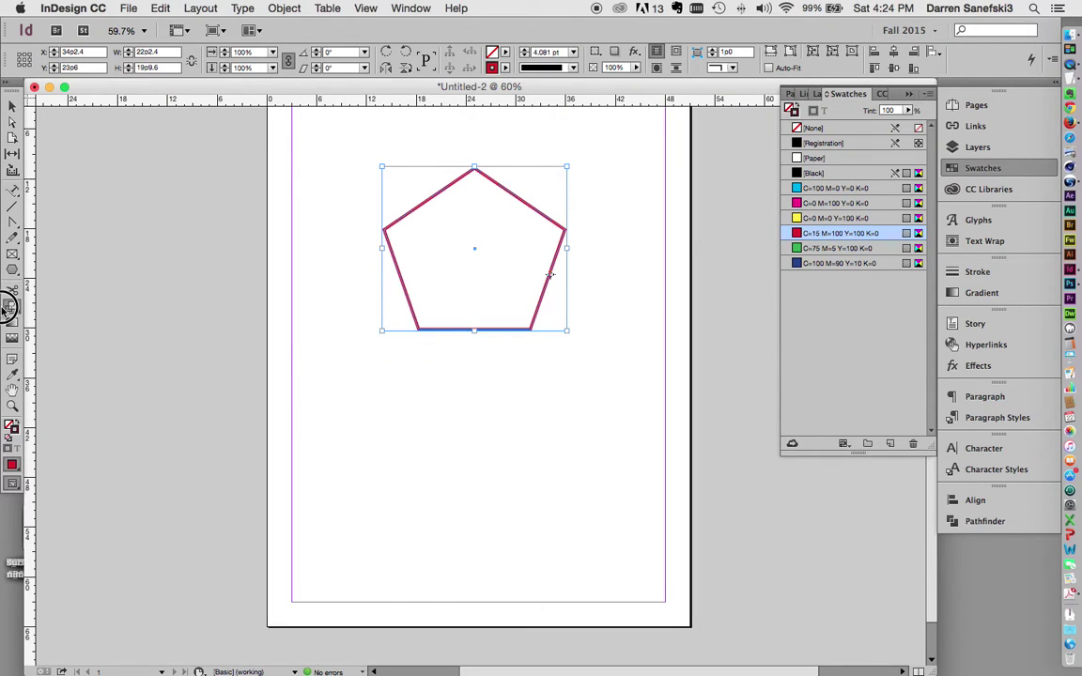
# - Skew the pentagon with the Shear tool into a slanted shape, ending at a shear of about -56° and a rotation of about -35°
pyautogui.moveTo(13, 308); pyautogui.dragTo(76, 353)
pyautogui.moveTo(558, 347); pyautogui.dragTo(594, 344)
pyautogui.moveTo(468, 345); pyautogui.dragTo(317, 330)
pyautogui.moveTo(449, 326); pyautogui.dragTo(554, 324)
pyautogui.click(455, 327)
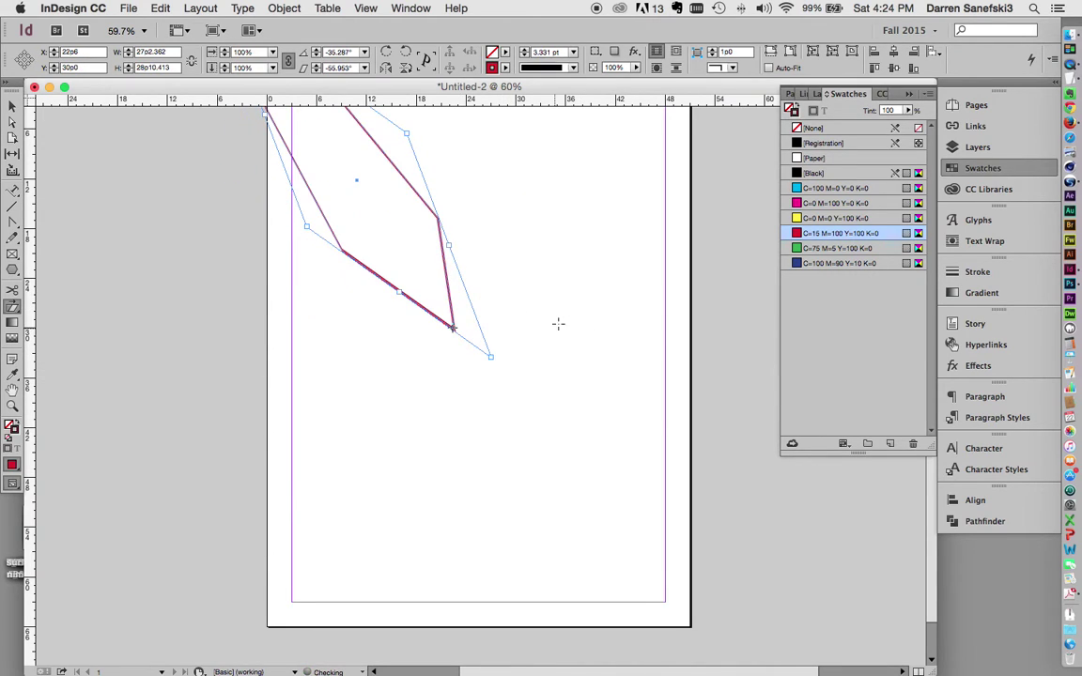
# - Apply a white-to-black gradient to the sheared pentagon's stroke and to its fill with the Gradient Swatch tool
pyautogui.click(12, 323)
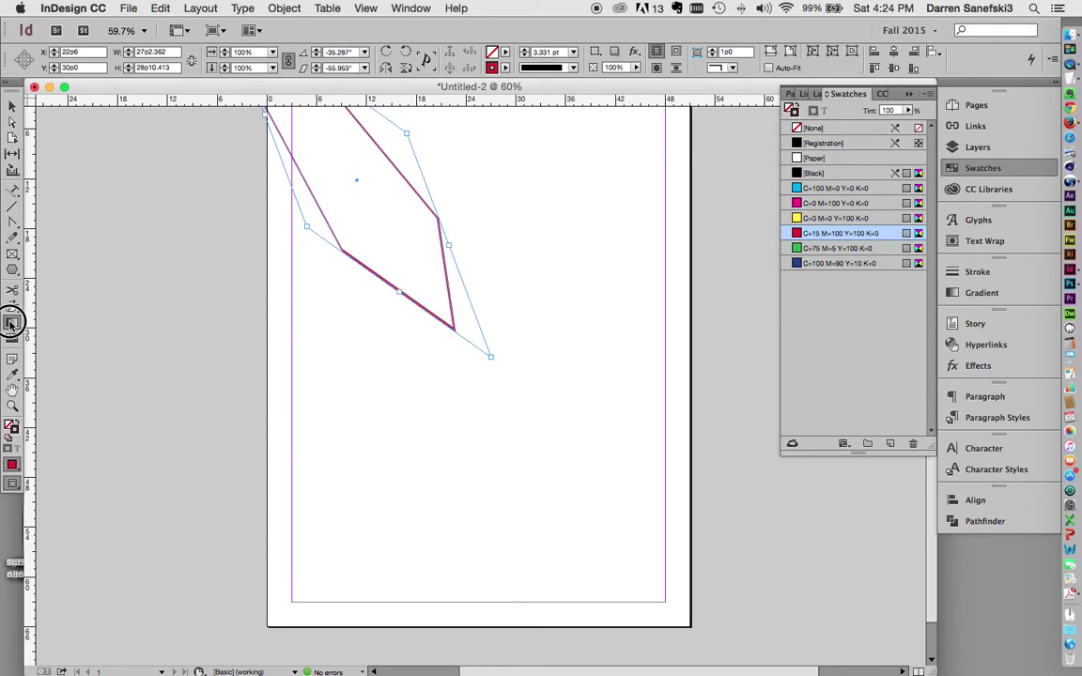
pyautogui.moveTo(400, 264); pyautogui.dragTo(472, 305)
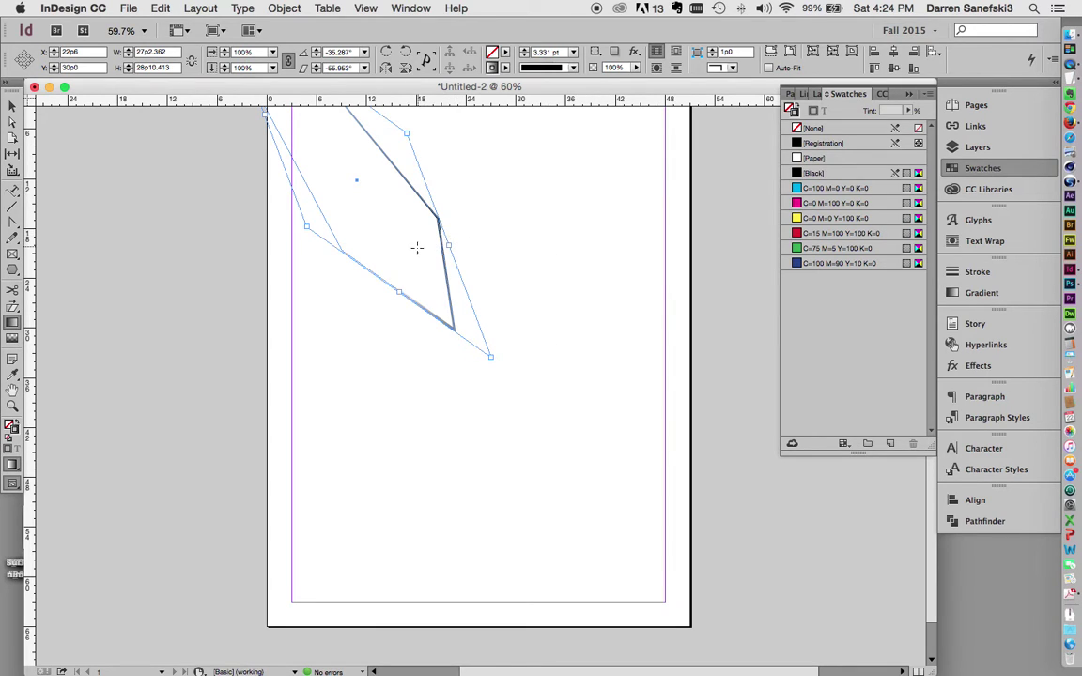
pyautogui.click(793, 110)
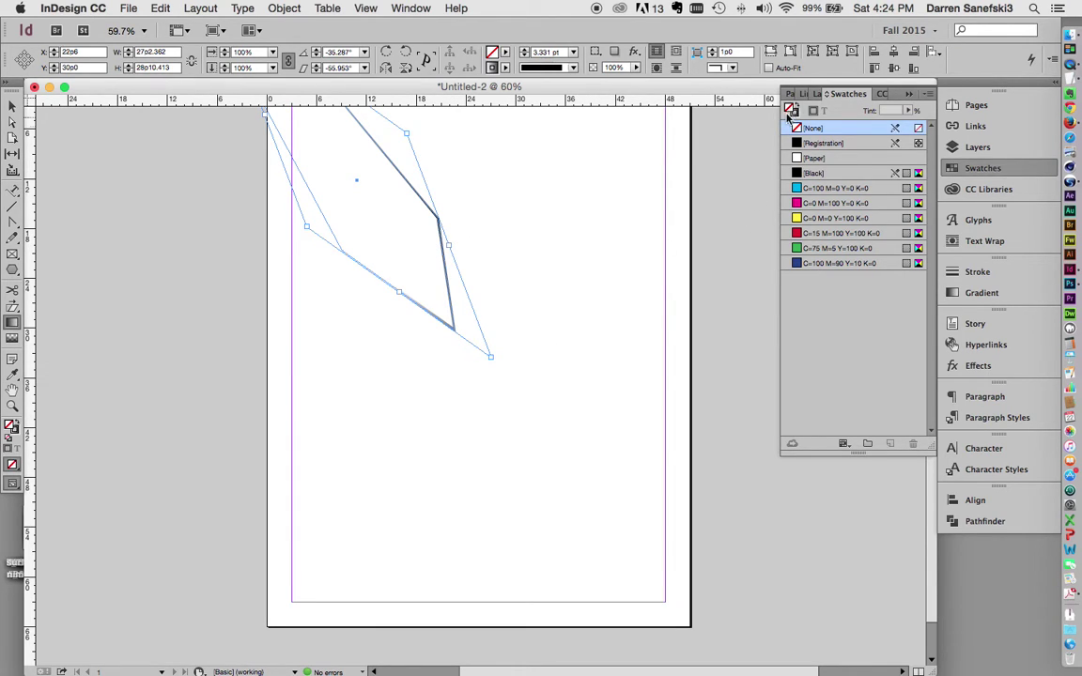
pyautogui.moveTo(355, 173); pyautogui.dragTo(434, 167)
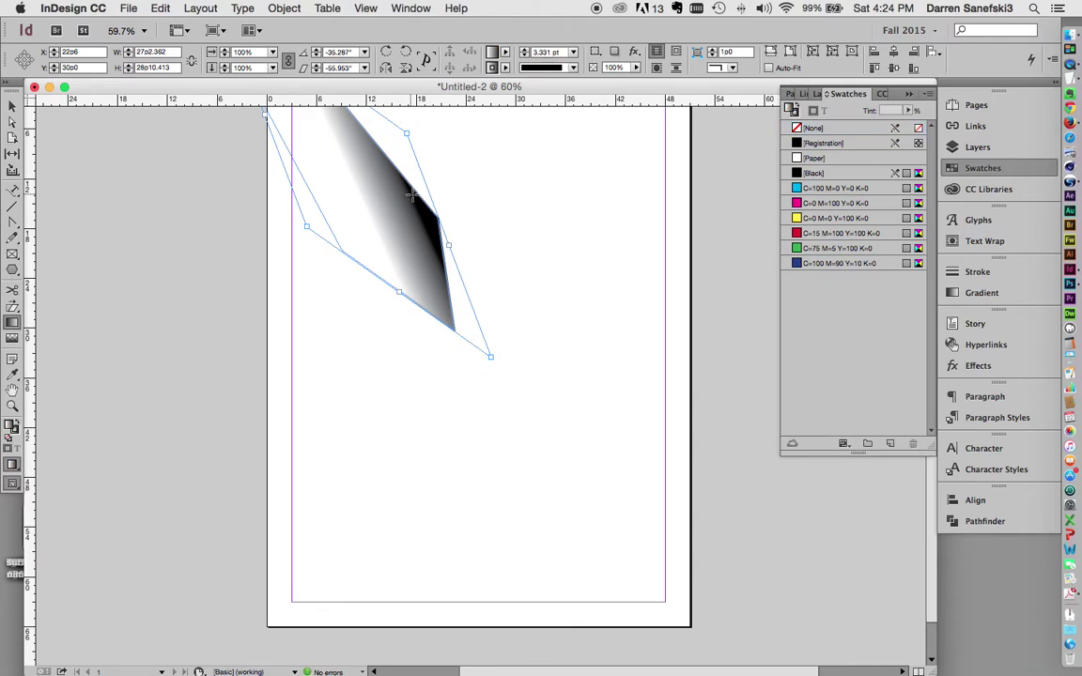
# - Reset the shape's fill to None and refill it with gradients at several angles, ending nearly horizontal from light to dark
pyautogui.click(800, 128)
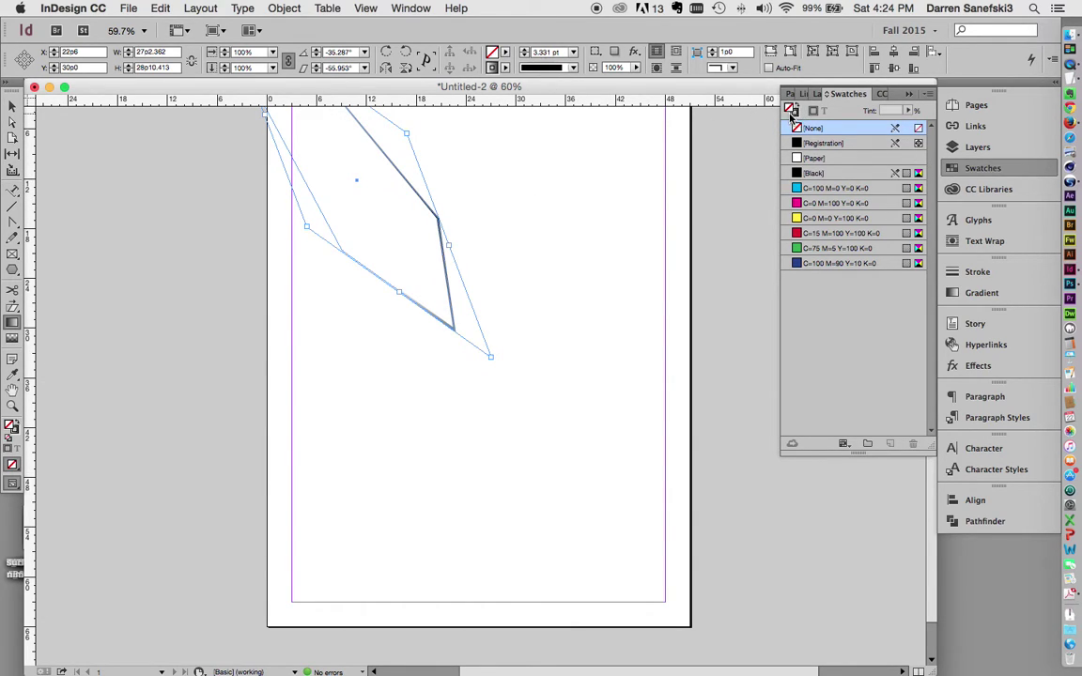
pyautogui.click(795, 112)
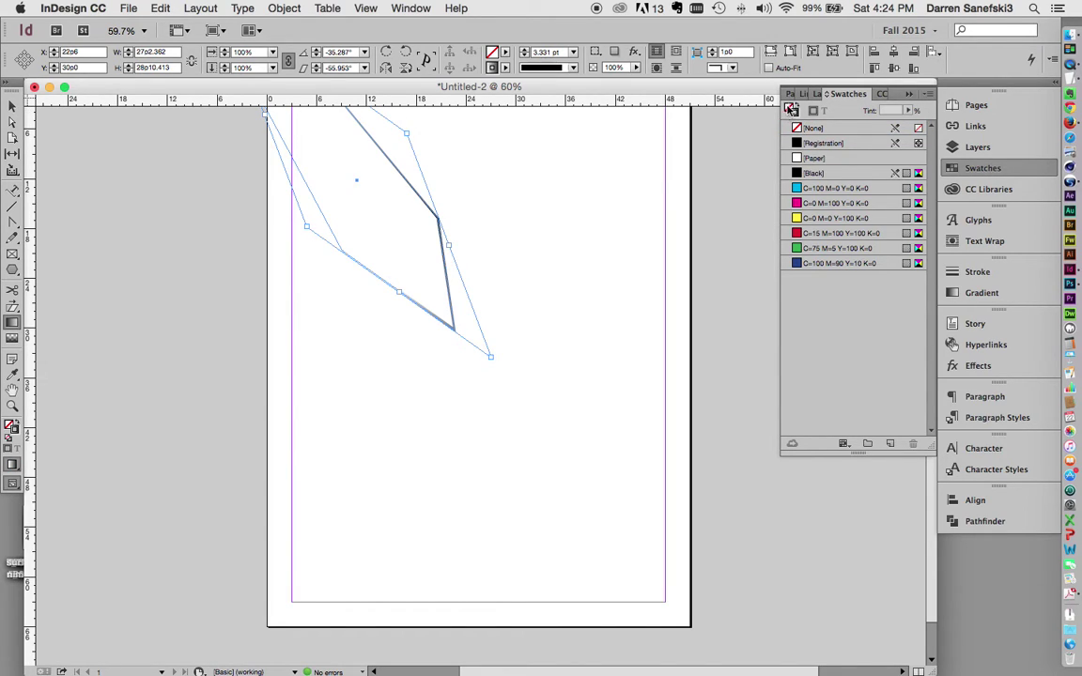
pyautogui.click(791, 110)
pyautogui.moveTo(342, 134); pyautogui.dragTo(361, 319)
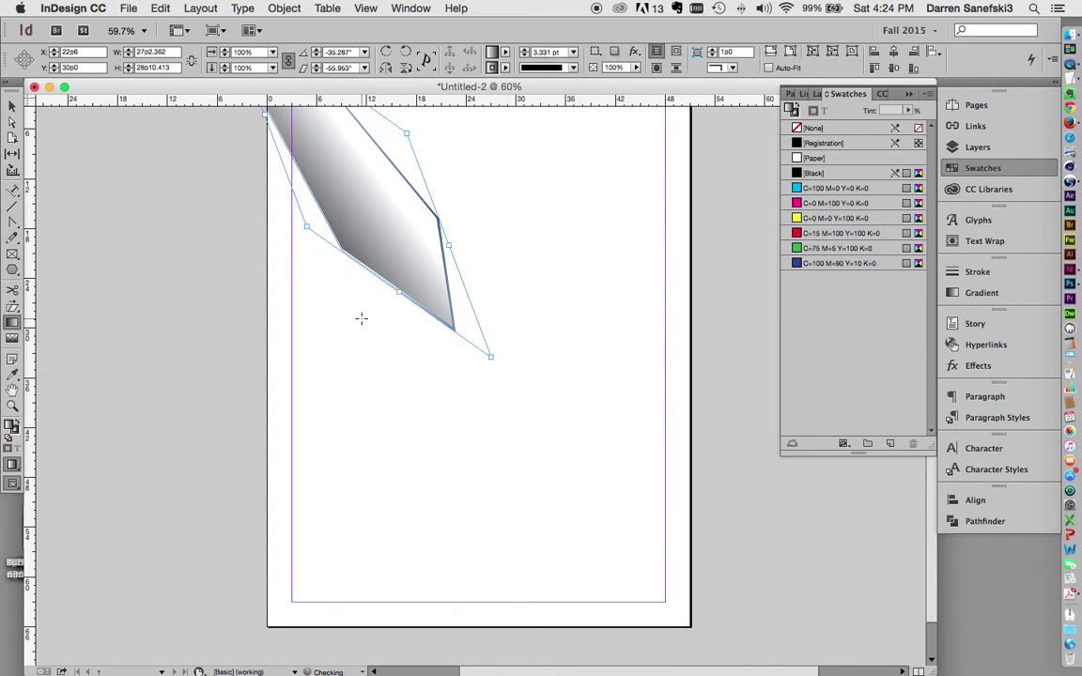
pyautogui.moveTo(313, 249); pyautogui.dragTo(326, 249)
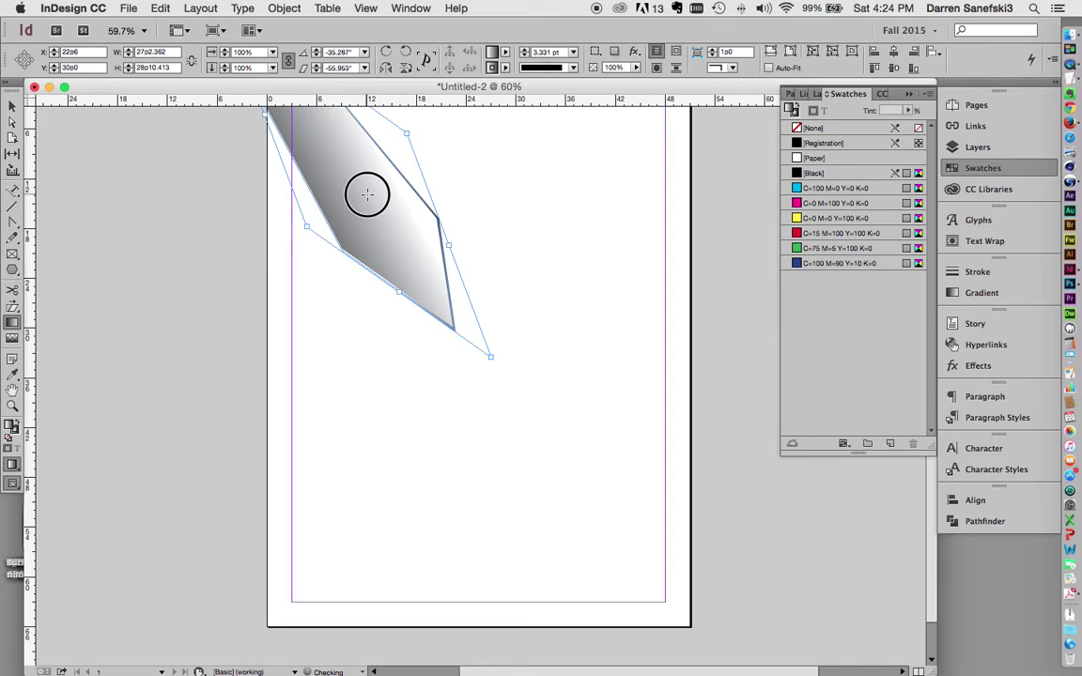
pyautogui.moveTo(366, 195); pyautogui.dragTo(468, 193)
pyautogui.moveTo(324, 200); pyautogui.dragTo(526, 213)
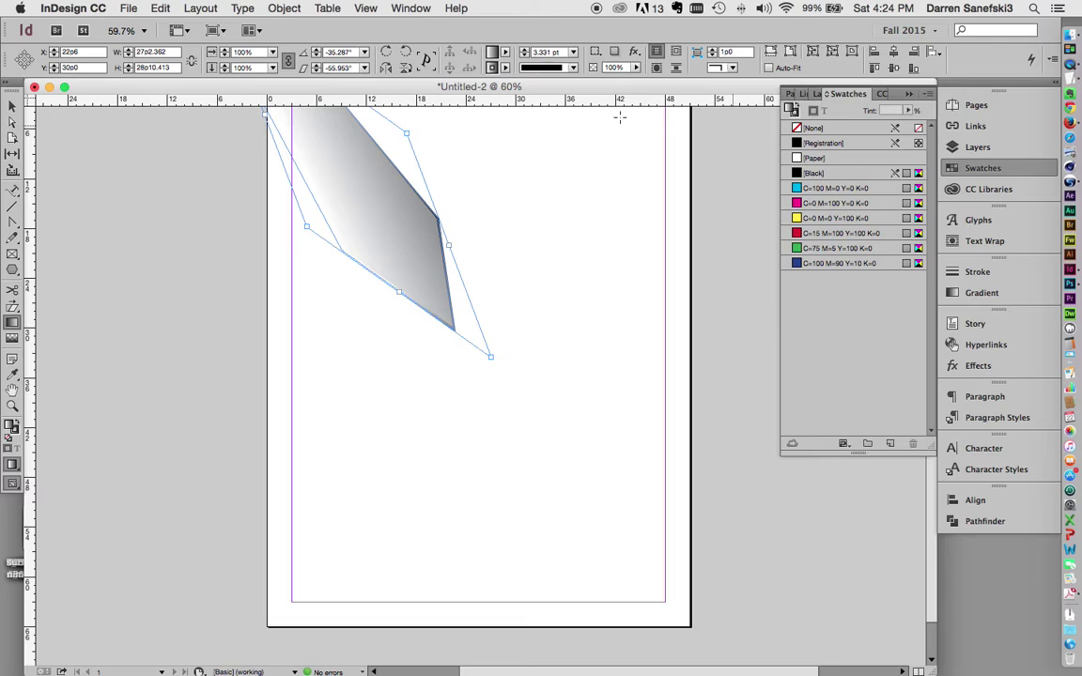
# - Delete the gradient-filled sheared pentagon from the page
pyautogui.click(14, 108)
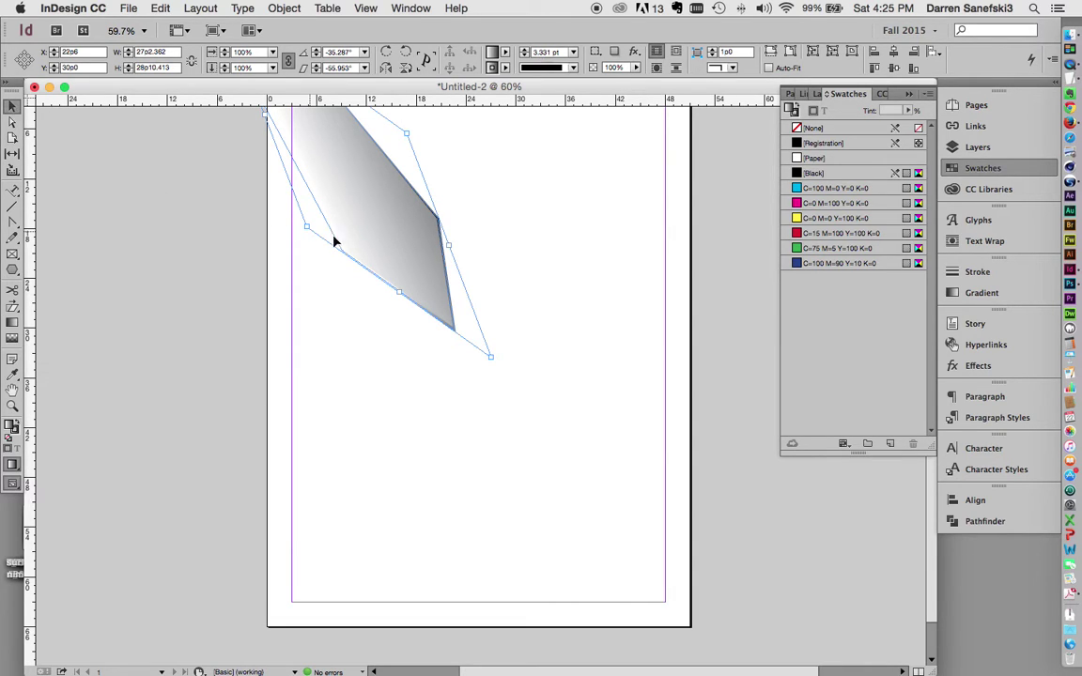
pyautogui.press('Delete')
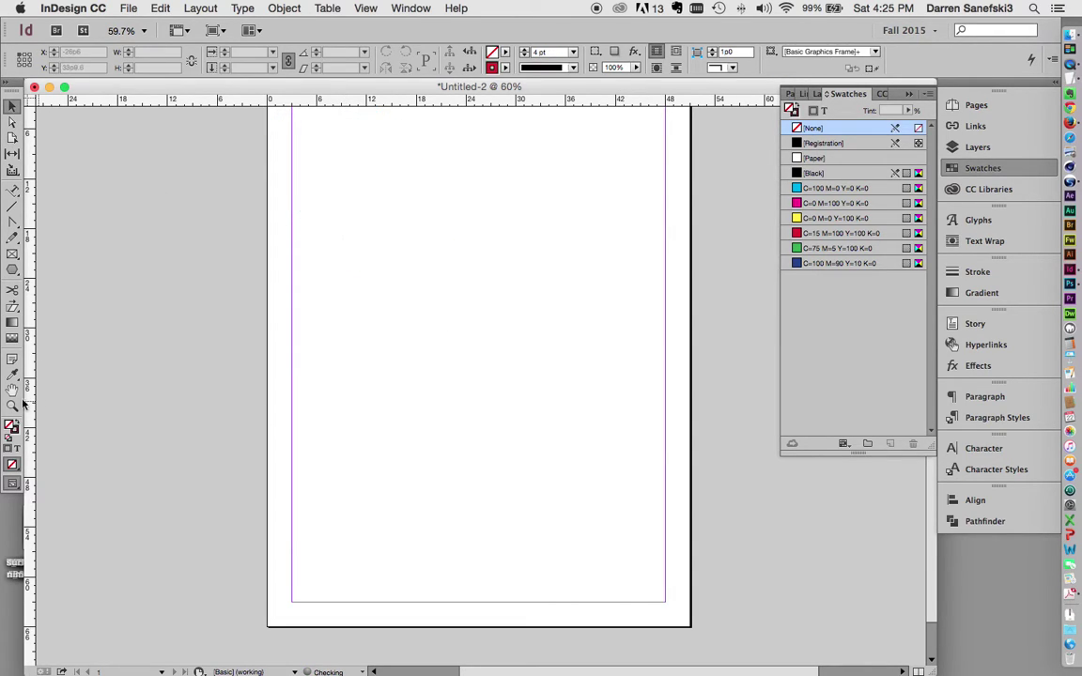
pyautogui.click(13, 338)
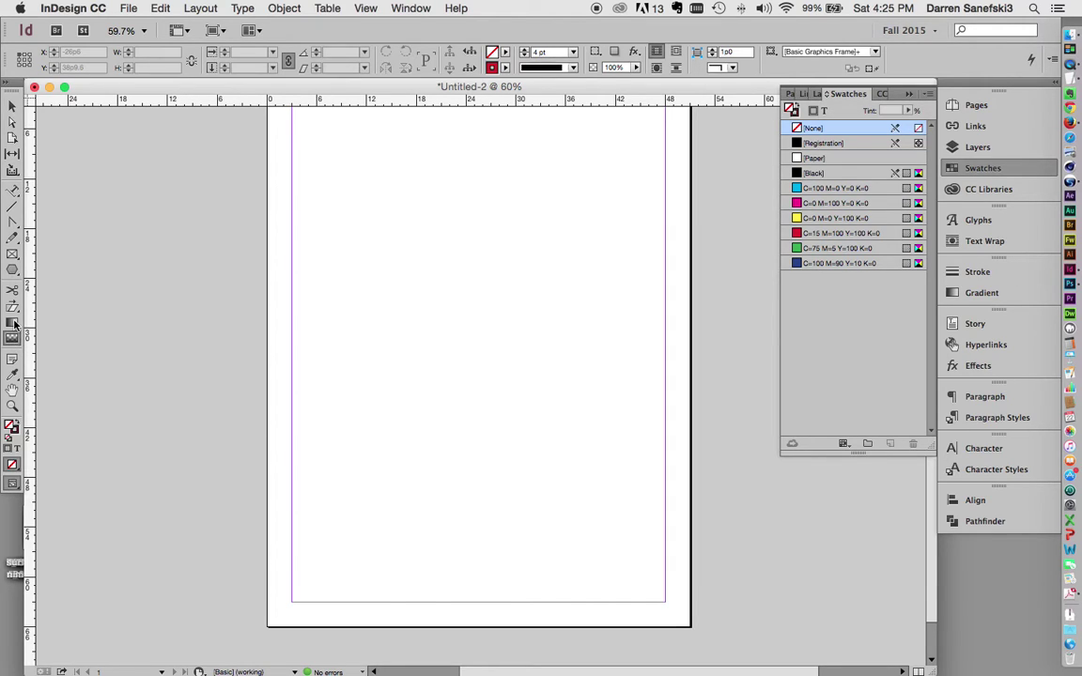
pyautogui.click(13, 378)
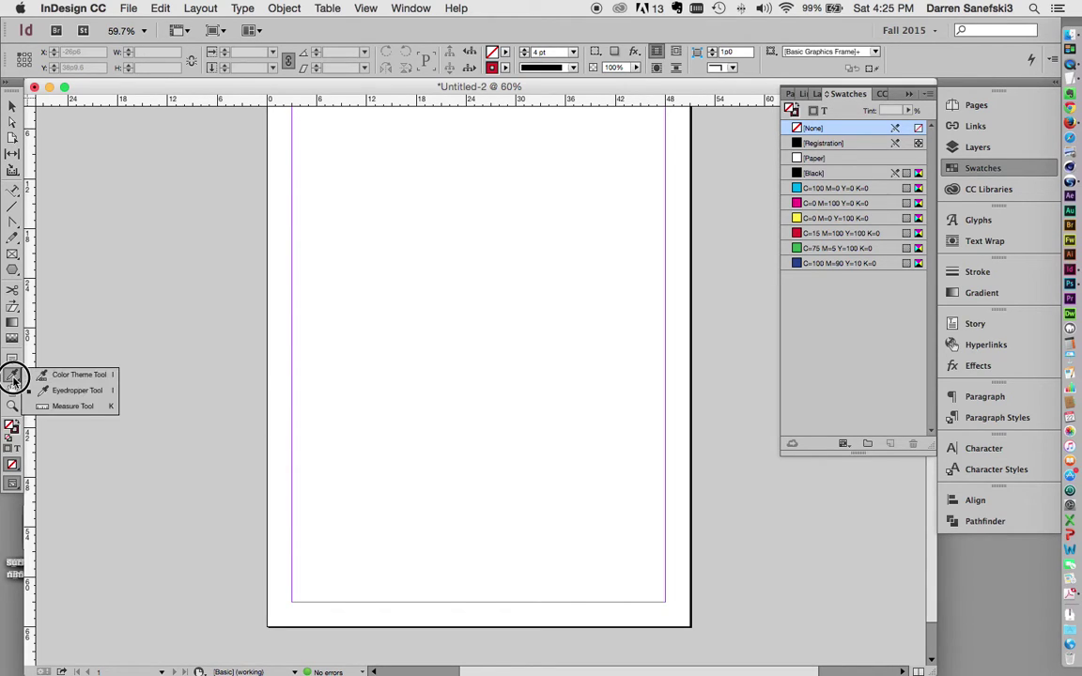
pyautogui.moveTo(13, 378); pyautogui.dragTo(87, 395)
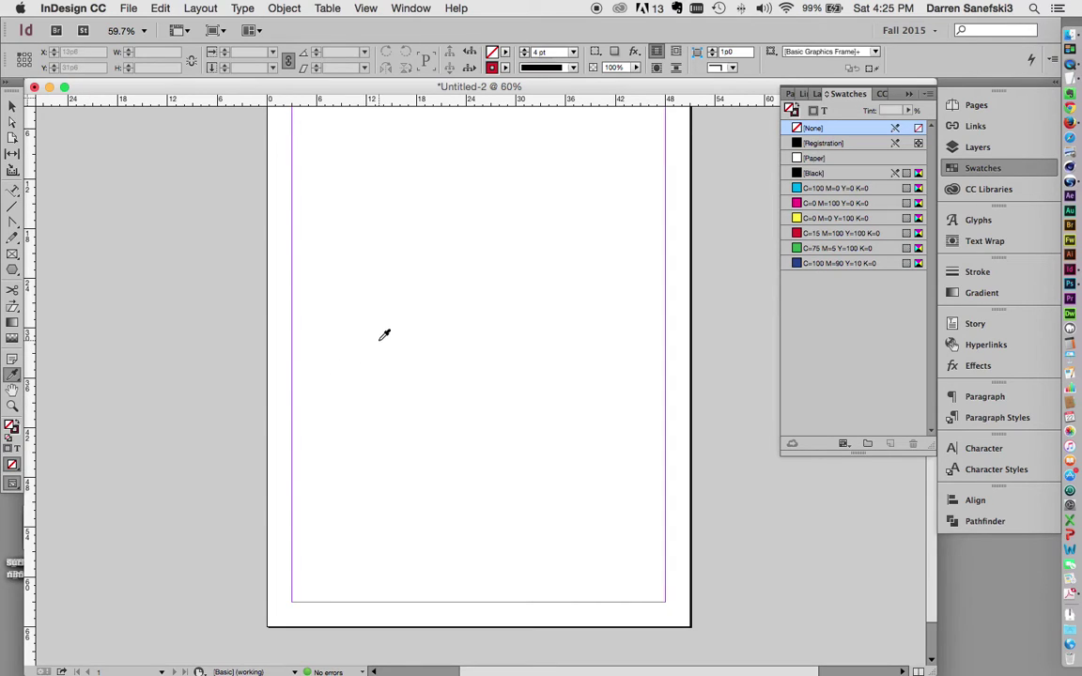
pyautogui.click(11, 109)
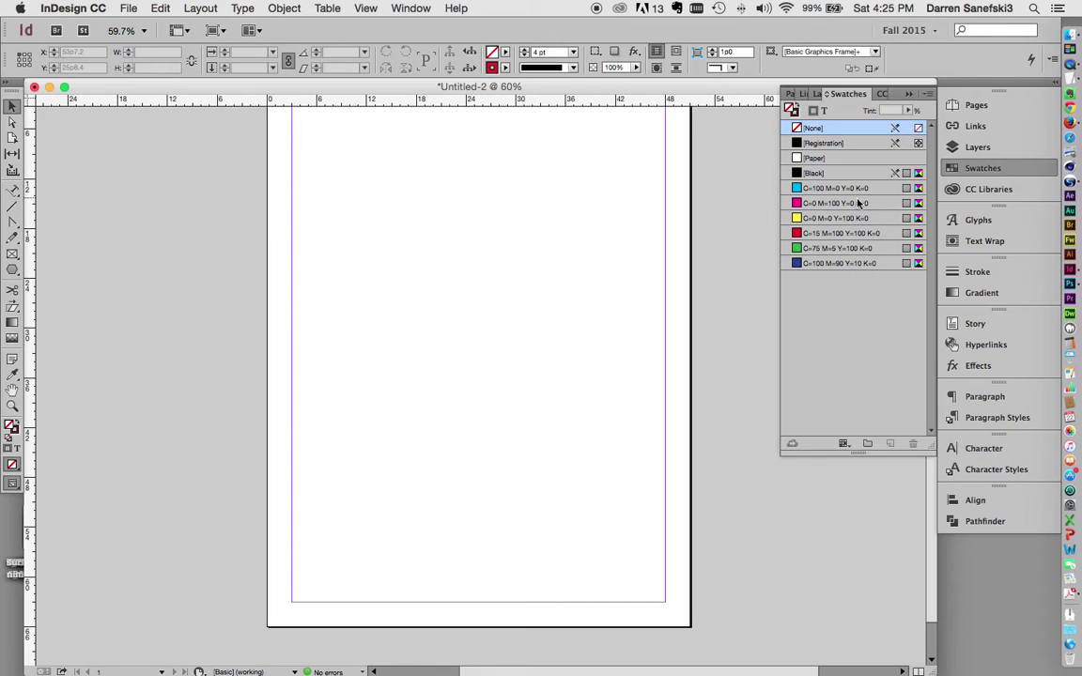
# - Draw a pentagon about 14p5 wide and 13p1 high in the upper middle of the page and fill it with C=0 M=100 Y=0 K=0
pyautogui.click(12, 271)
pyautogui.moveTo(409, 184); pyautogui.dragTo(529, 292)
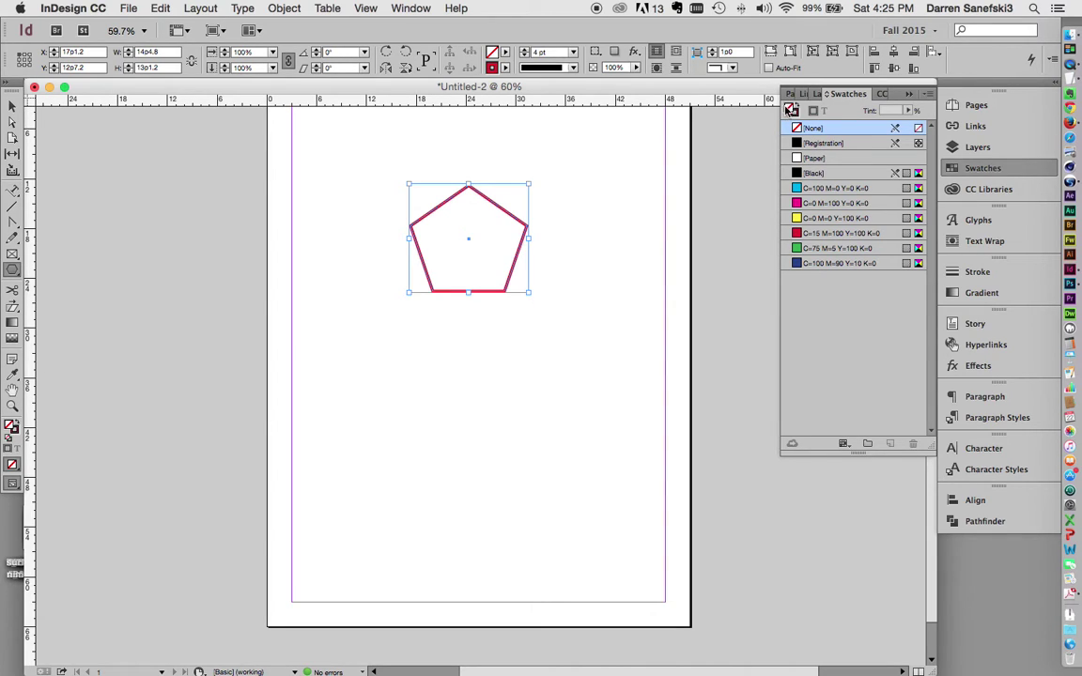
pyautogui.click(833, 203)
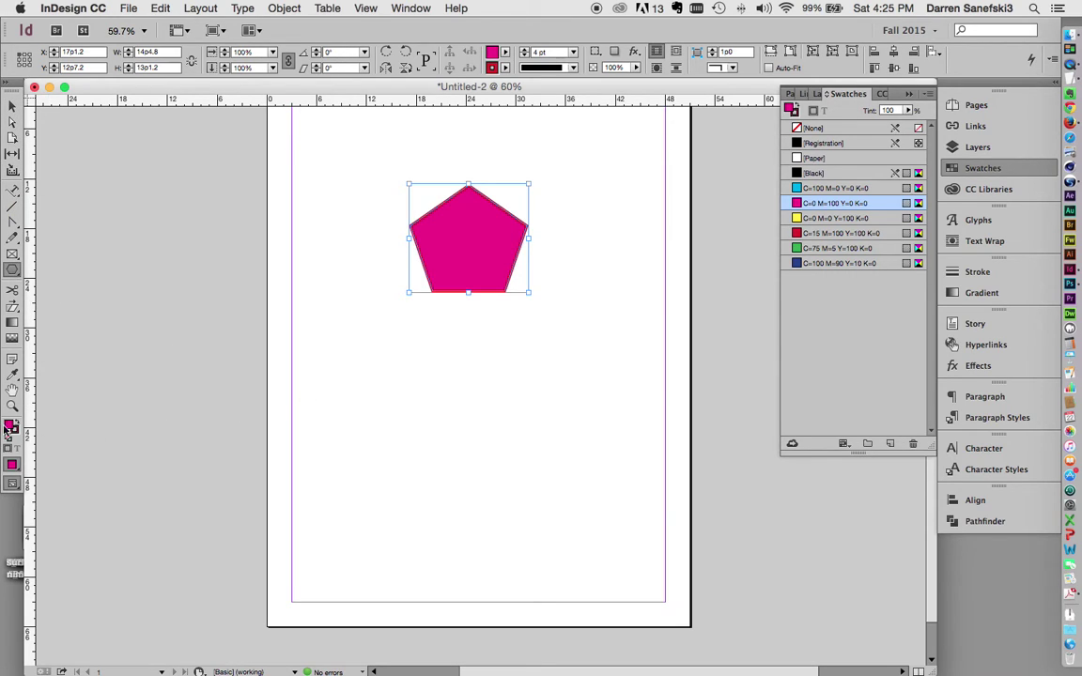
pyautogui.click(843, 248)
pyautogui.click(836, 202)
# - Draw a second pentagon about 17p10 by 14p8 below the first, filled with C=75 M=5 Y=100 K=0, and deselect it
pyautogui.click(664, 325)
pyautogui.click(835, 248)
pyautogui.moveTo(420, 397); pyautogui.dragTo(569, 517)
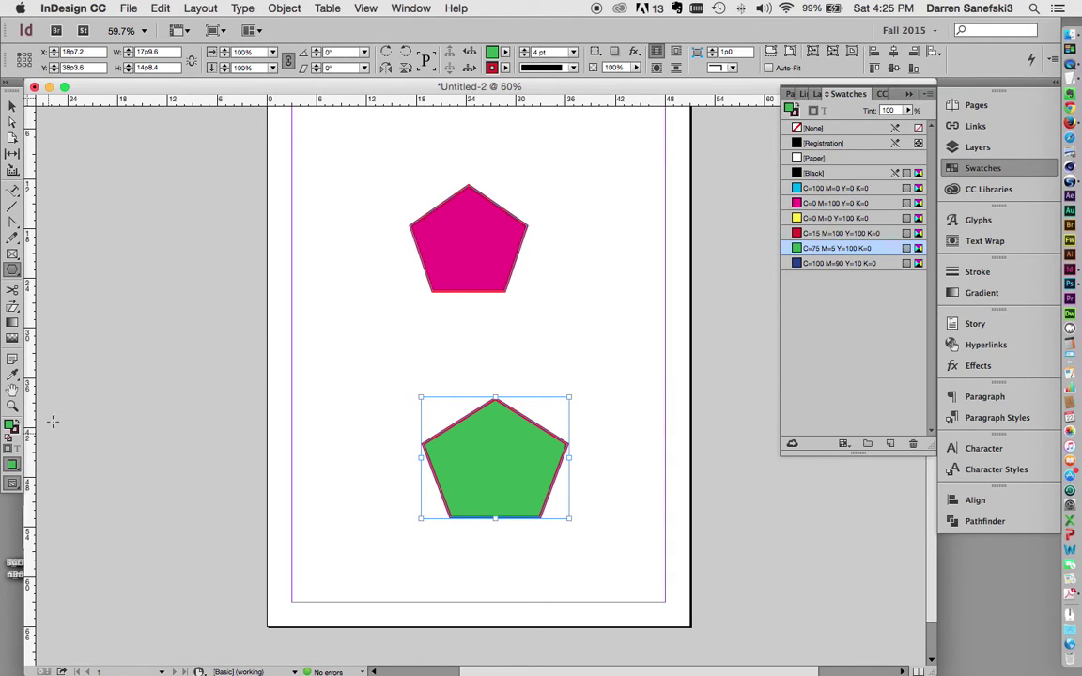
pyautogui.click(12, 105)
pyautogui.click(624, 406)
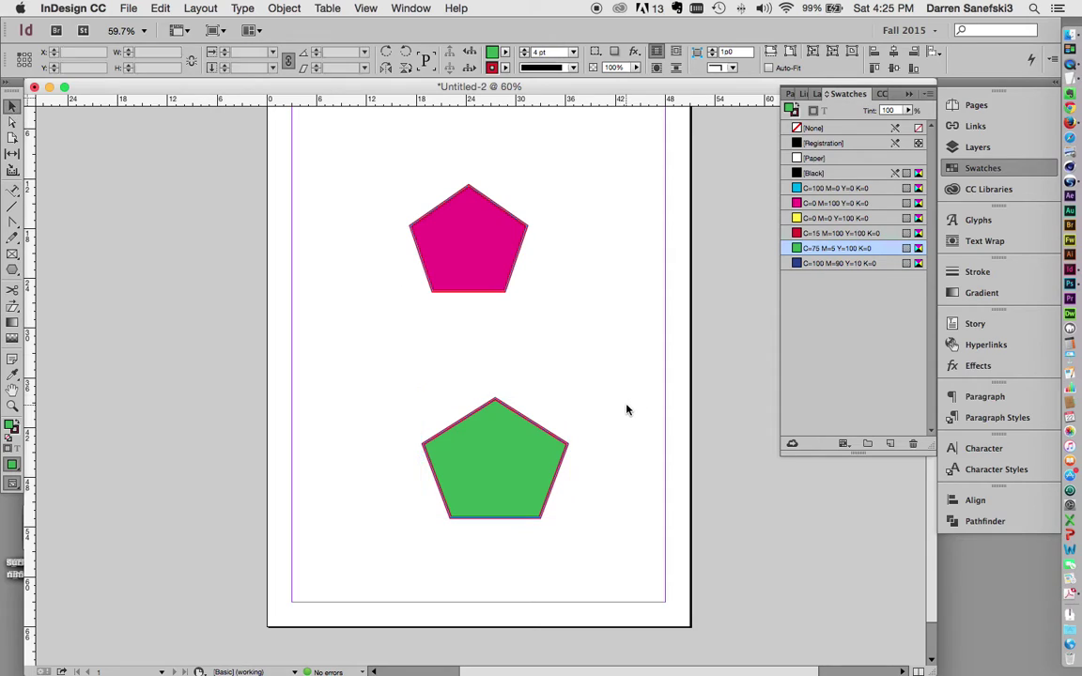
# - Copy the upper pentagon's magenta fill to the lower green pentagon with the Eyedropper tool
pyautogui.click(540, 479)
pyautogui.click(13, 374)
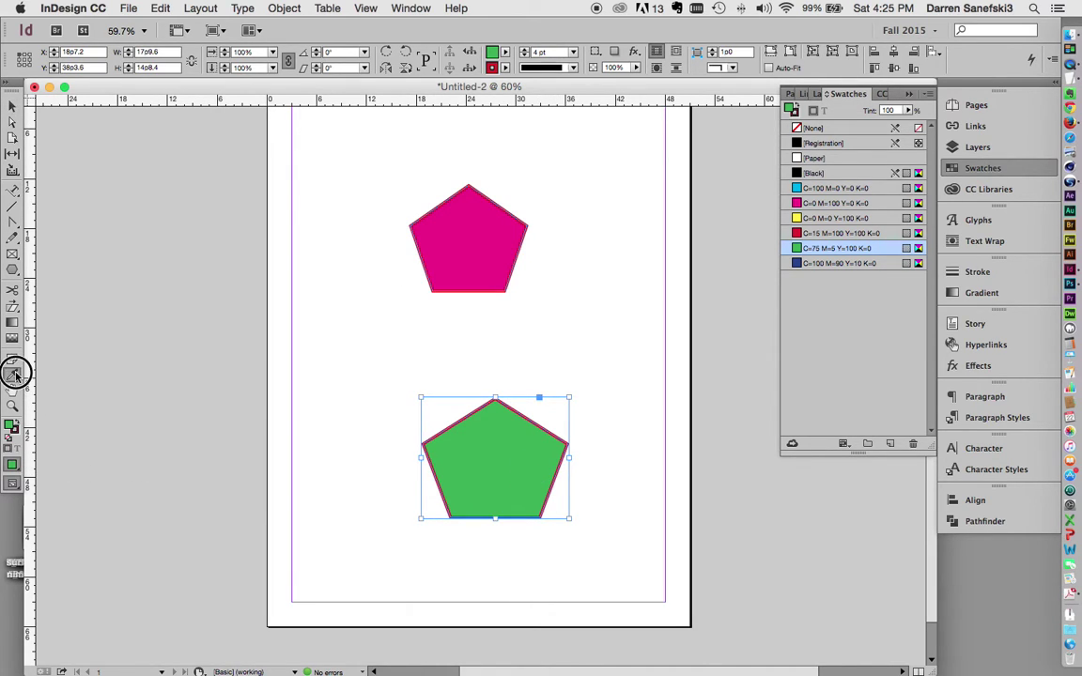
pyautogui.click(479, 234)
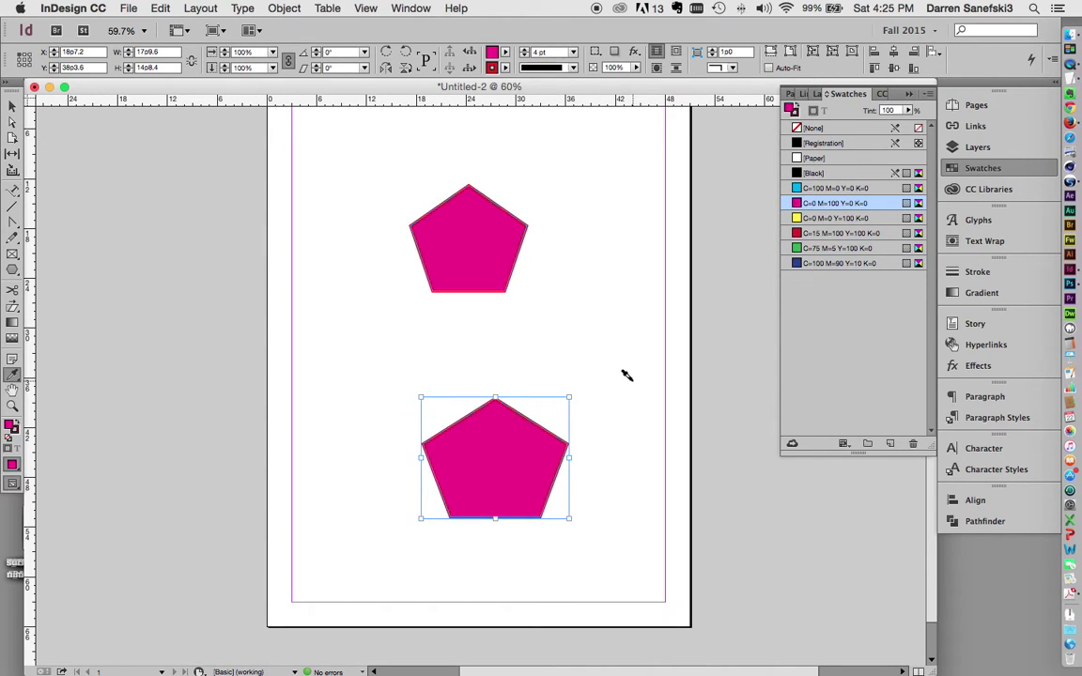
# - Sample a color theme from the upper pentagon with the Color Theme tool and add it to the swatches
pyautogui.click(9, 377)
pyautogui.moveTo(9, 376); pyautogui.dragTo(107, 379)
pyautogui.click(481, 234)
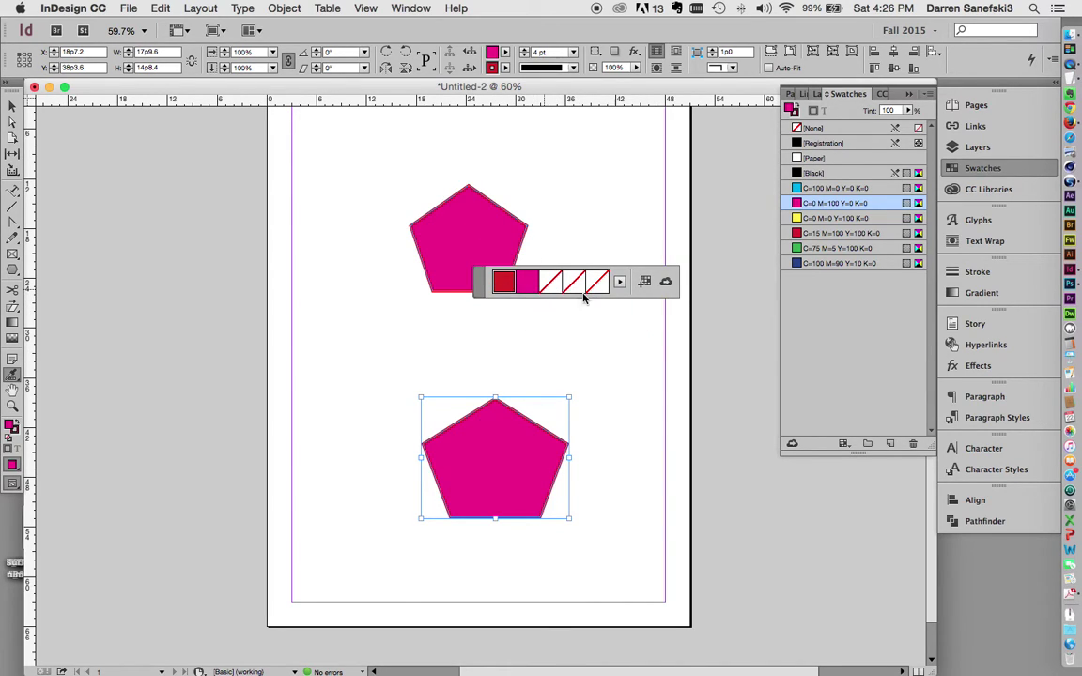
pyautogui.click(644, 282)
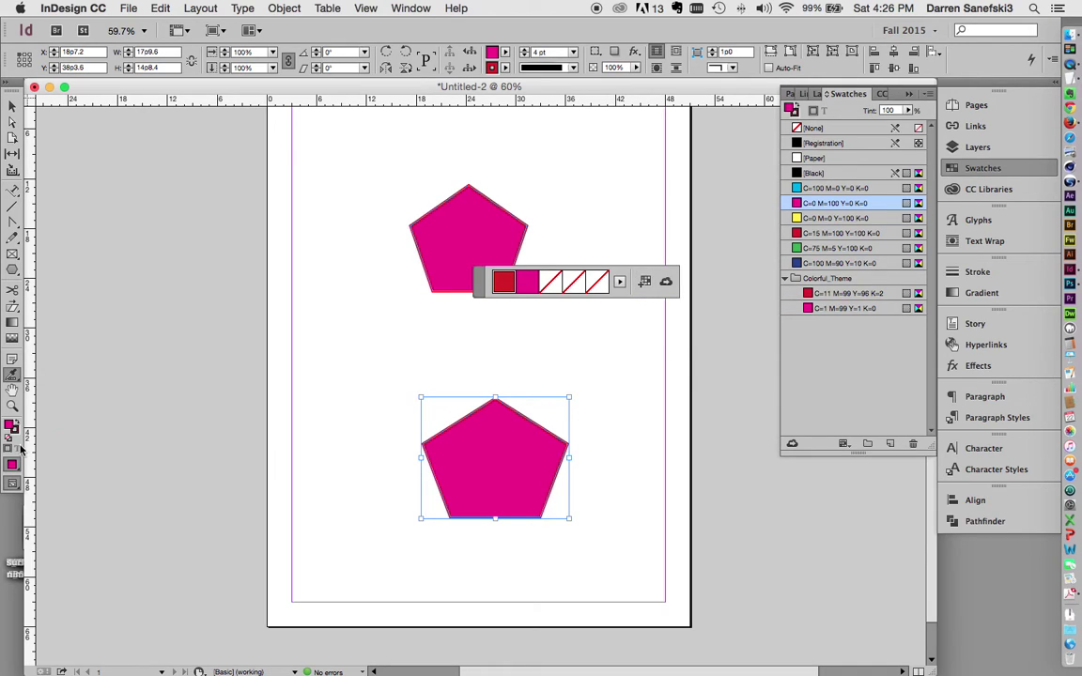
# - Measure the upper pentagon's bottom and lower-right edges and the lower pentagon's bottom edge with the Measure tool
pyautogui.click(12, 373)
pyautogui.click(72, 403)
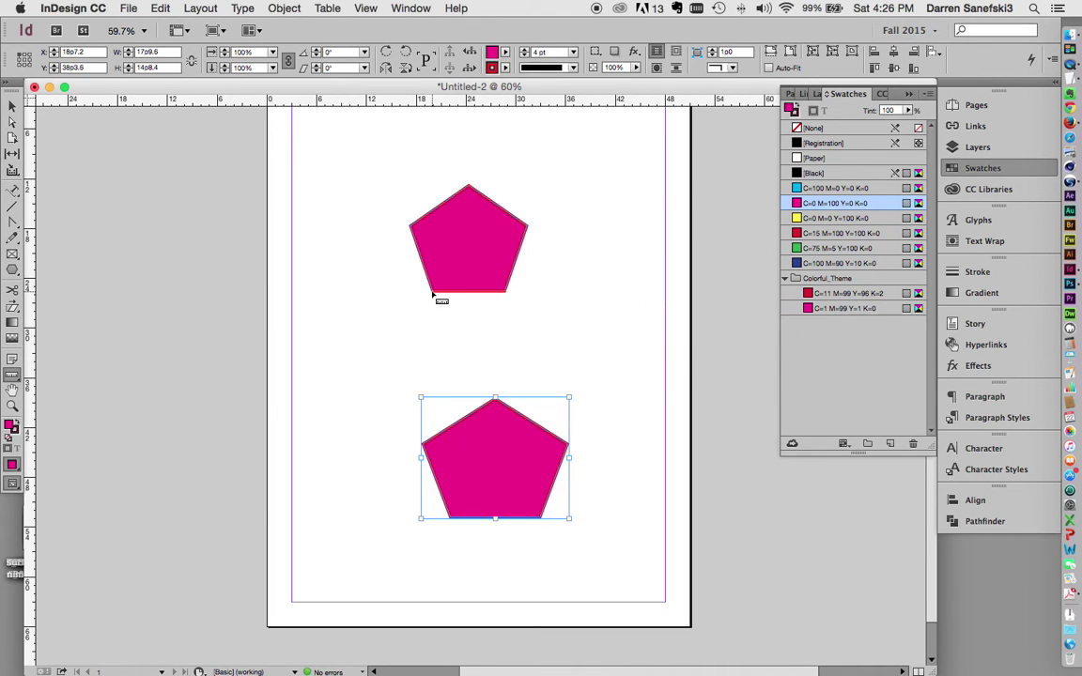
pyautogui.moveTo(433, 295); pyautogui.dragTo(725, 411)
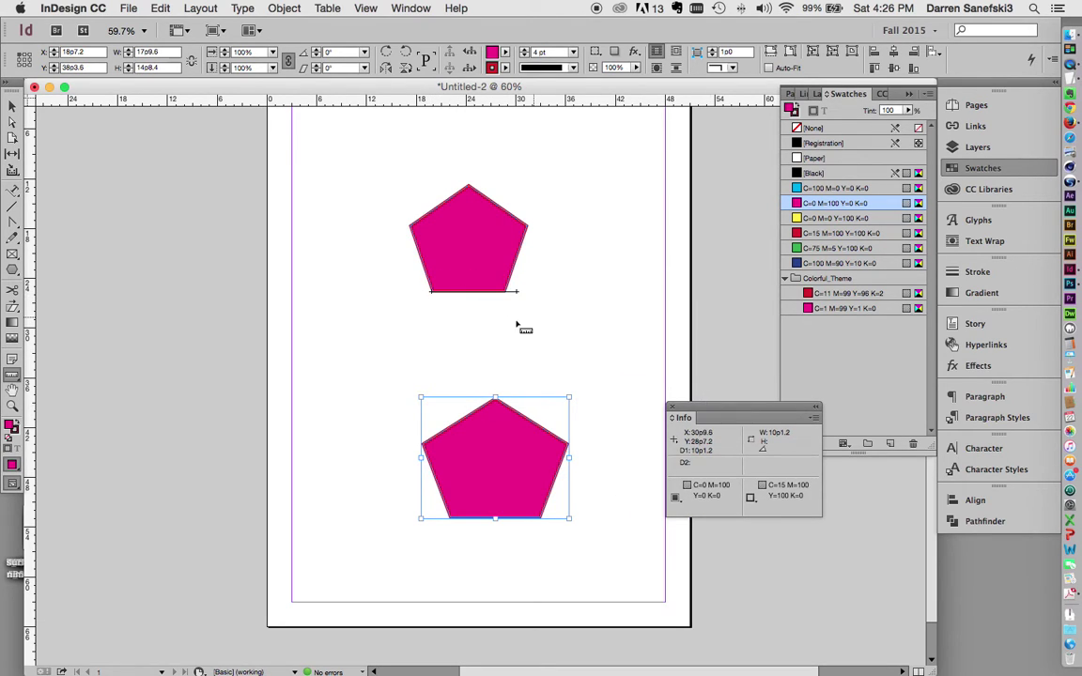
pyautogui.moveTo(525, 227); pyautogui.dragTo(505, 292)
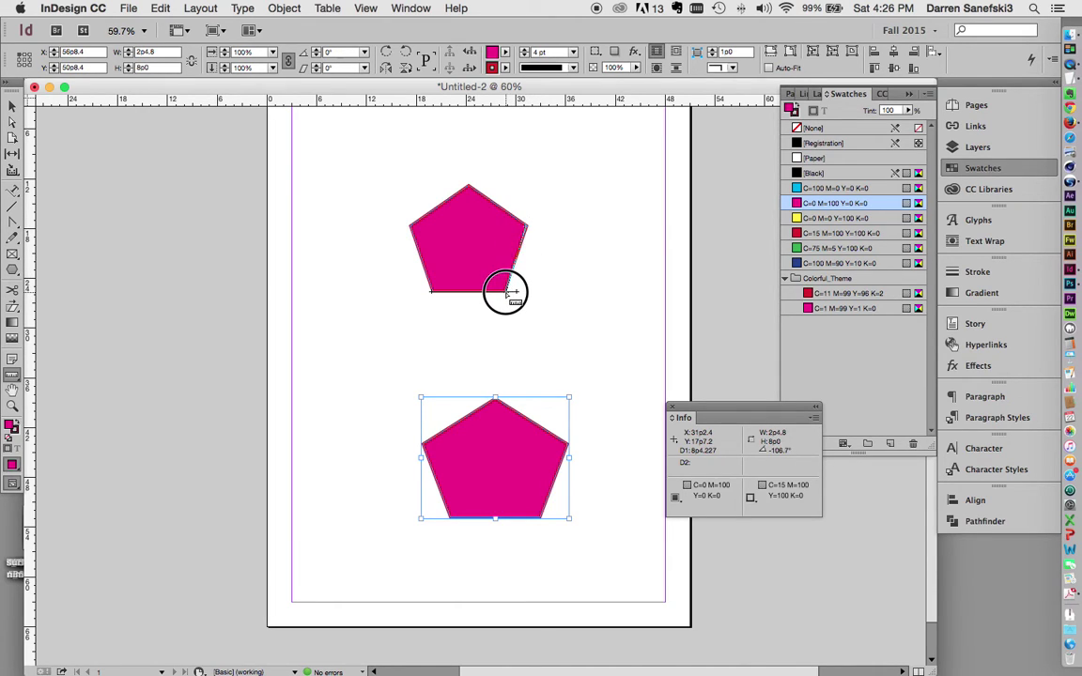
pyautogui.moveTo(506, 292); pyautogui.dragTo(504, 291)
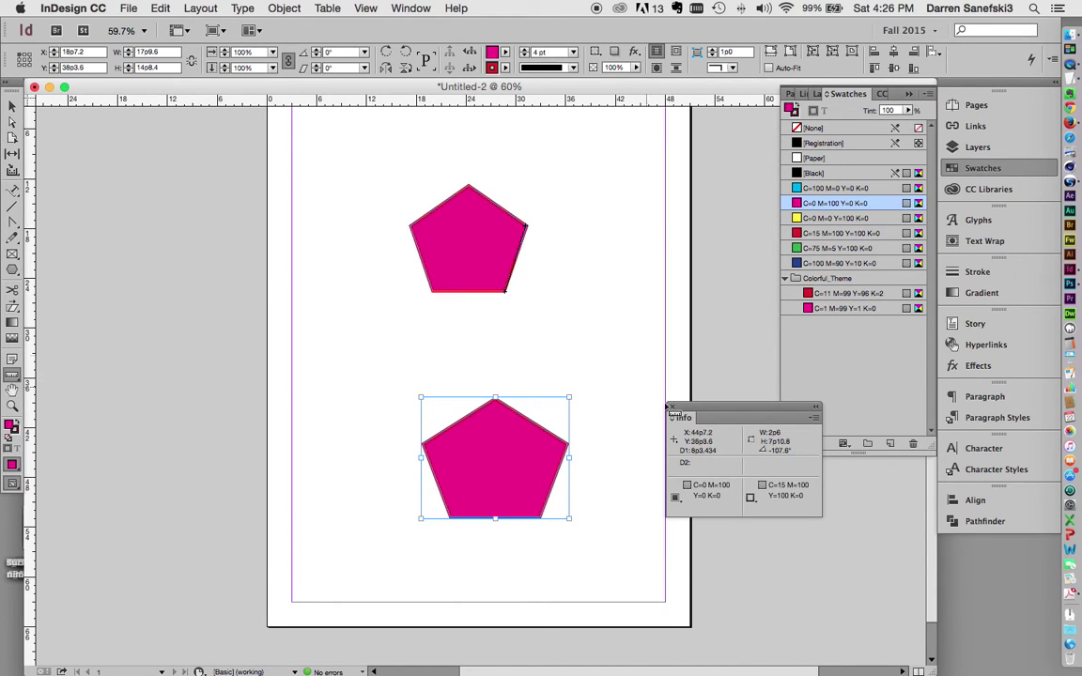
pyautogui.moveTo(451, 517); pyautogui.dragTo(543, 518)
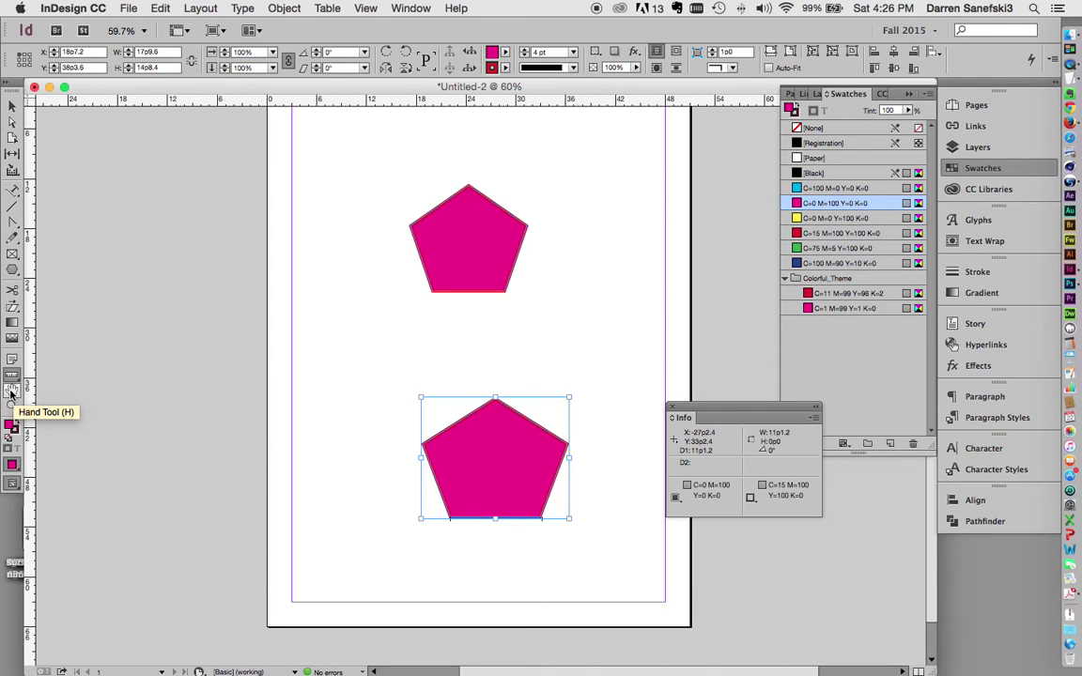
# - Close the Info readout and shift the page within the workspace with the Hand tool, finishing with the Selection tool active
pyautogui.click(672, 407)
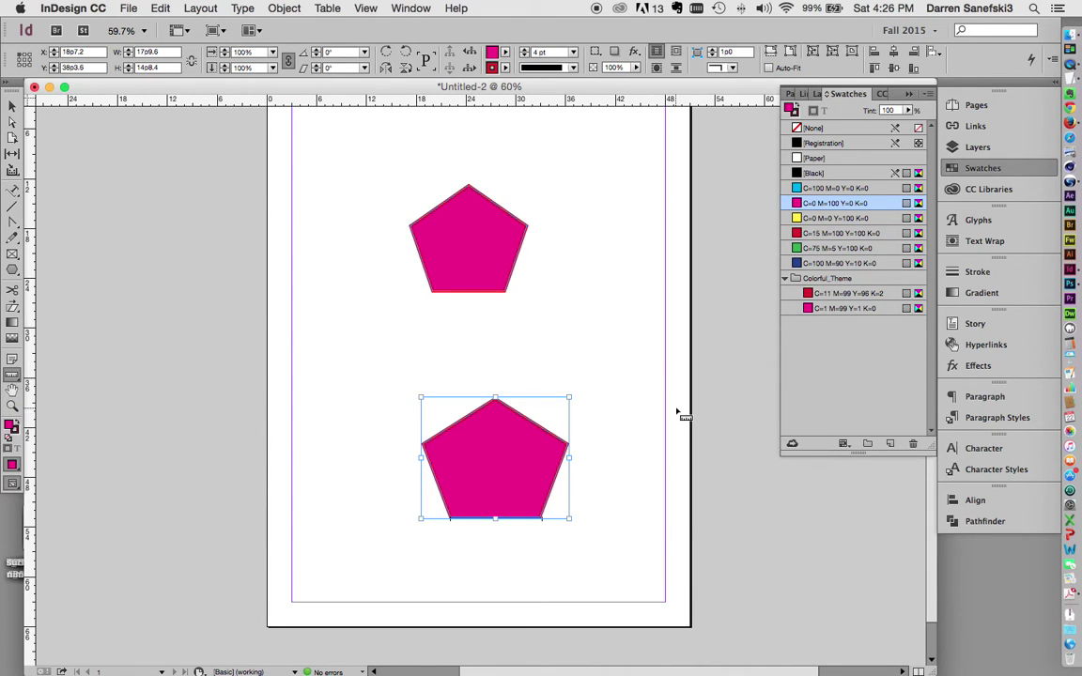
pyautogui.click(12, 107)
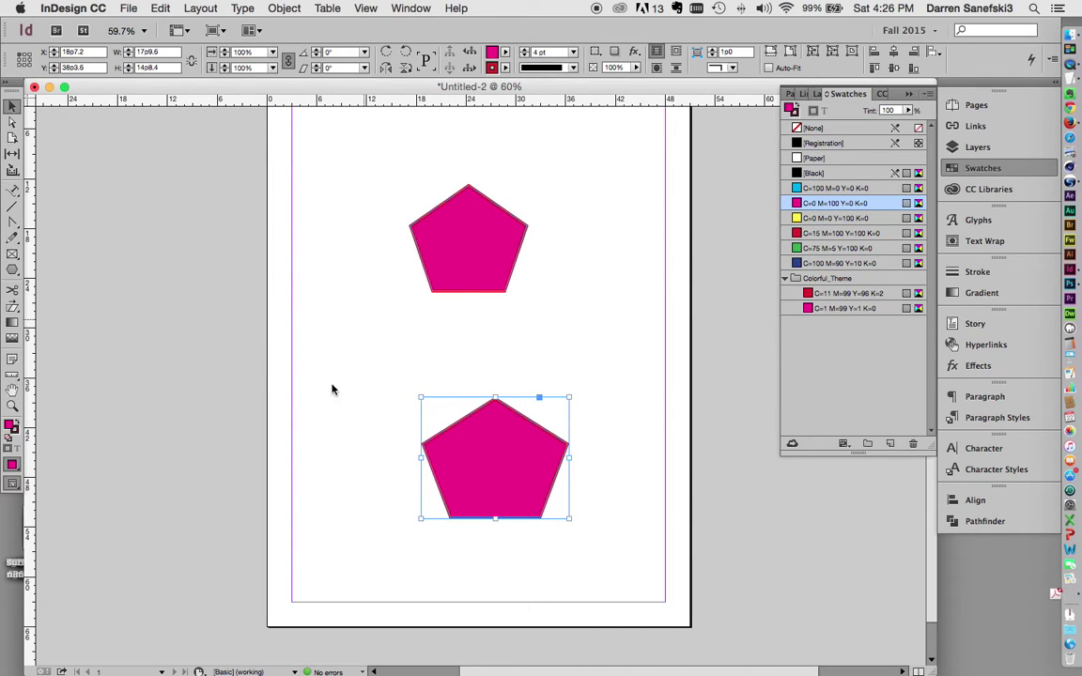
pyautogui.click(11, 388)
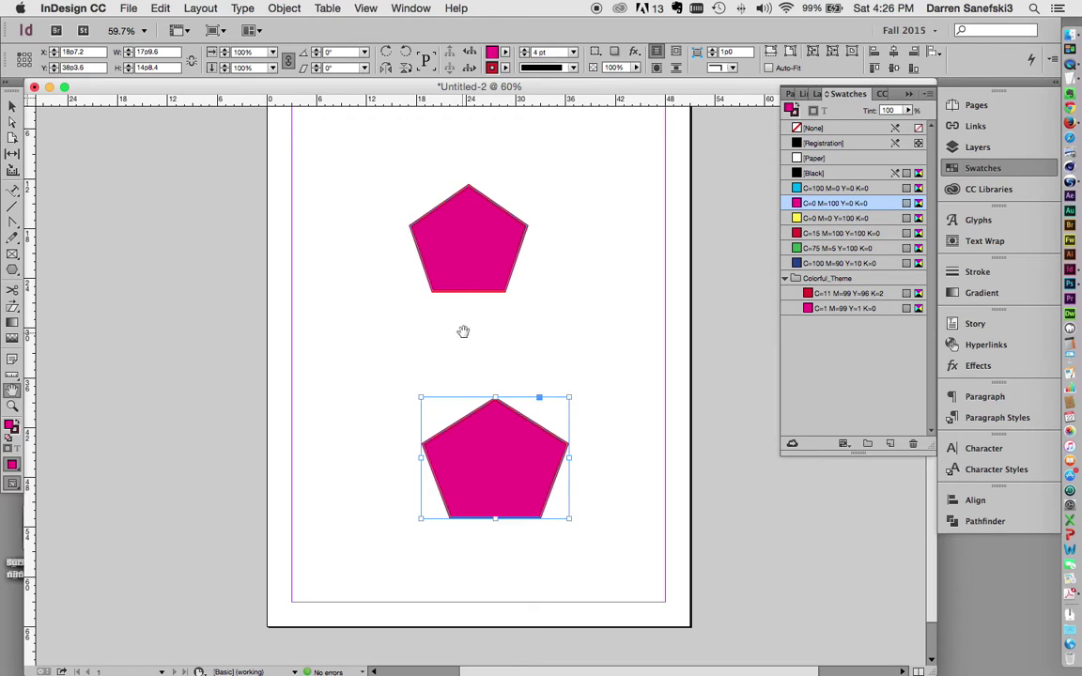
pyautogui.moveTo(464, 330); pyautogui.dragTo(496, 357)
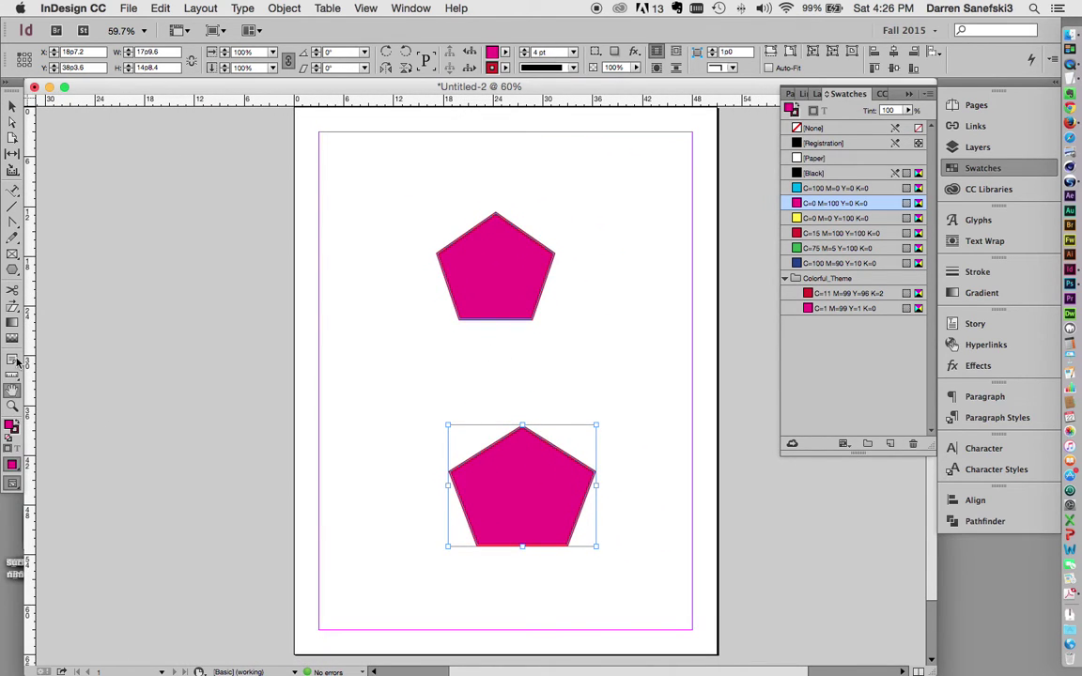
pyautogui.click(12, 105)
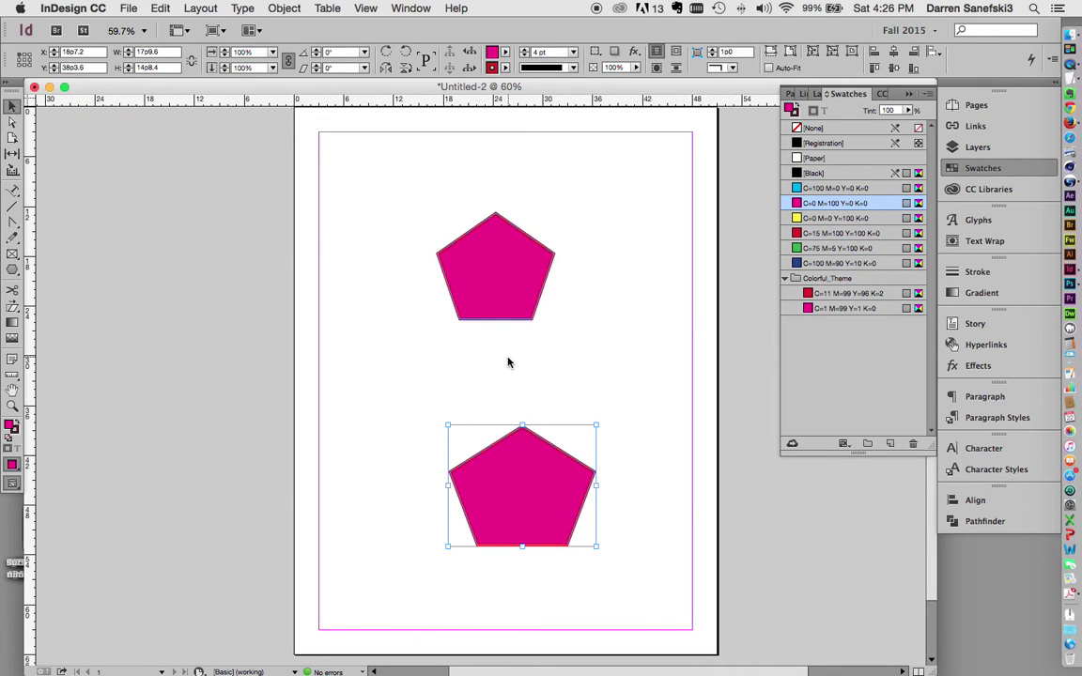
# - Pan the page back and forth with the temporary Hand tool while keeping the Selection tool active
pyautogui.press('space')
pyautogui.moveTo(512, 363)
pyautogui.mouseDown()
pyautogui.moveTo(406, 325)
pyautogui.moveTo(396, 367)
pyautogui.moveTo(560, 403)
pyautogui.moveTo(512, 424)
pyautogui.moveTo(422, 376)
pyautogui.moveTo(702, 383)
pyautogui.moveTo(973, 639)
pyautogui.moveTo(553, 367)
pyautogui.moveTo(498, 424)
pyautogui.moveTo(500, 375)
pyautogui.mouseUp()
pyautogui.press('space')
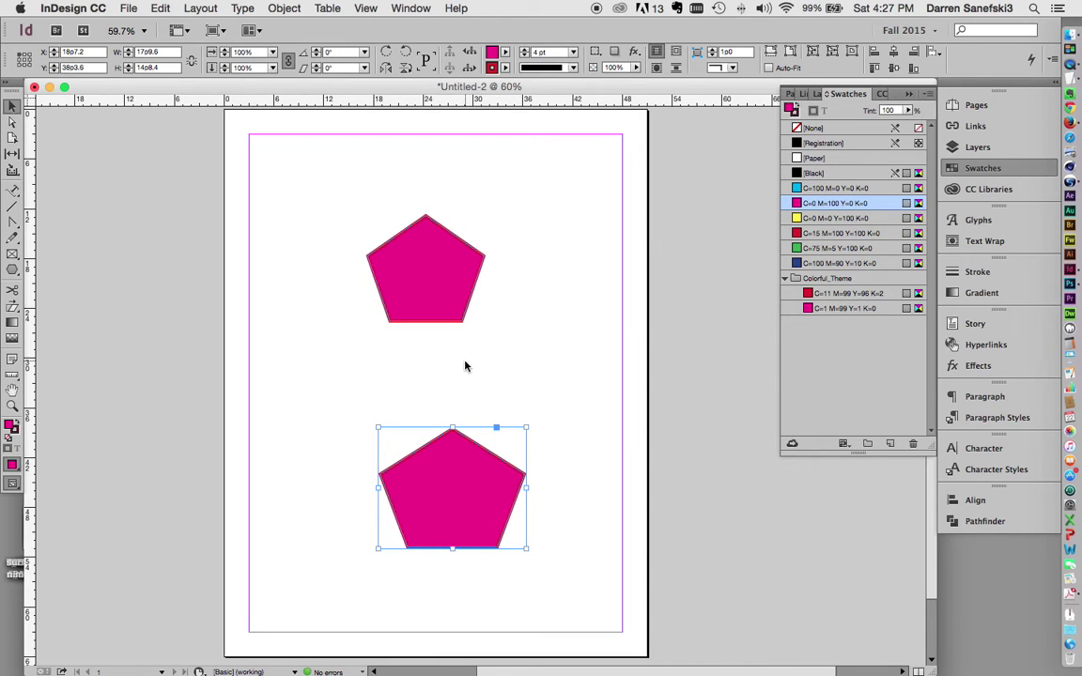
pyautogui.press('space')
pyautogui.moveTo(476, 369); pyautogui.dragTo(537, 367)
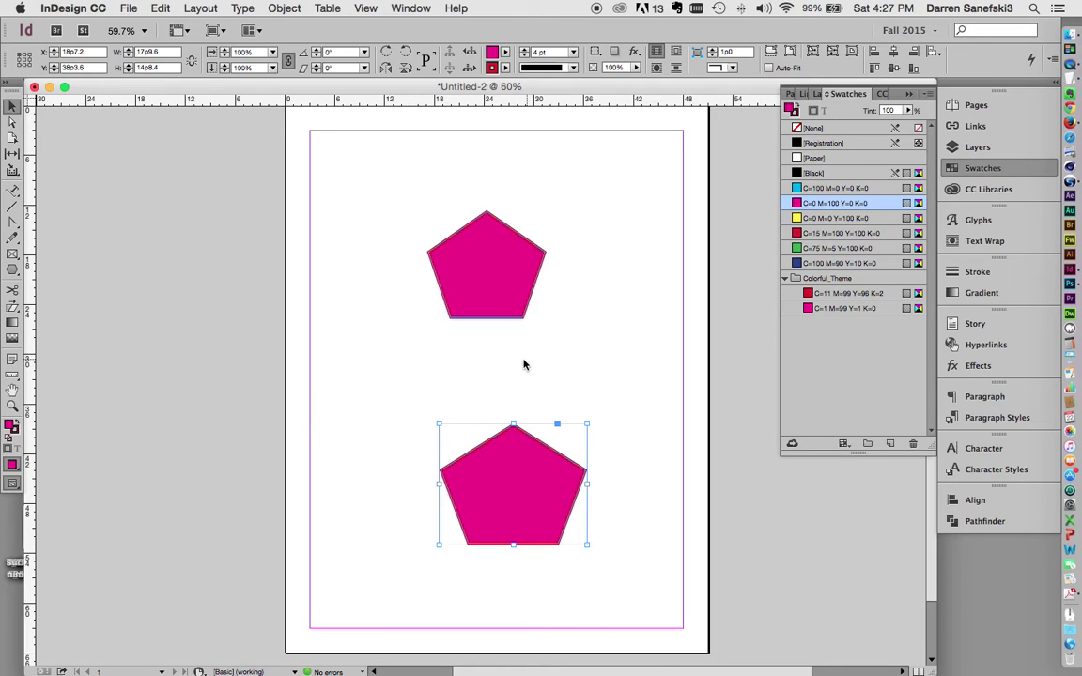
# - Zoom in on the lower-right edge of the upper pentagon to 4000% with the temporary Zoom tool
pyautogui.press('space')
pyautogui.press('super+space')
pyautogui.keyDown('super'); pyautogui.click(503, 357); pyautogui.keyUp('super')
pyautogui.keyDown('super'); pyautogui.click(503, 358); pyautogui.keyUp('super')
pyautogui.keyDown('super'); pyautogui.click(502, 361); pyautogui.keyUp('super')
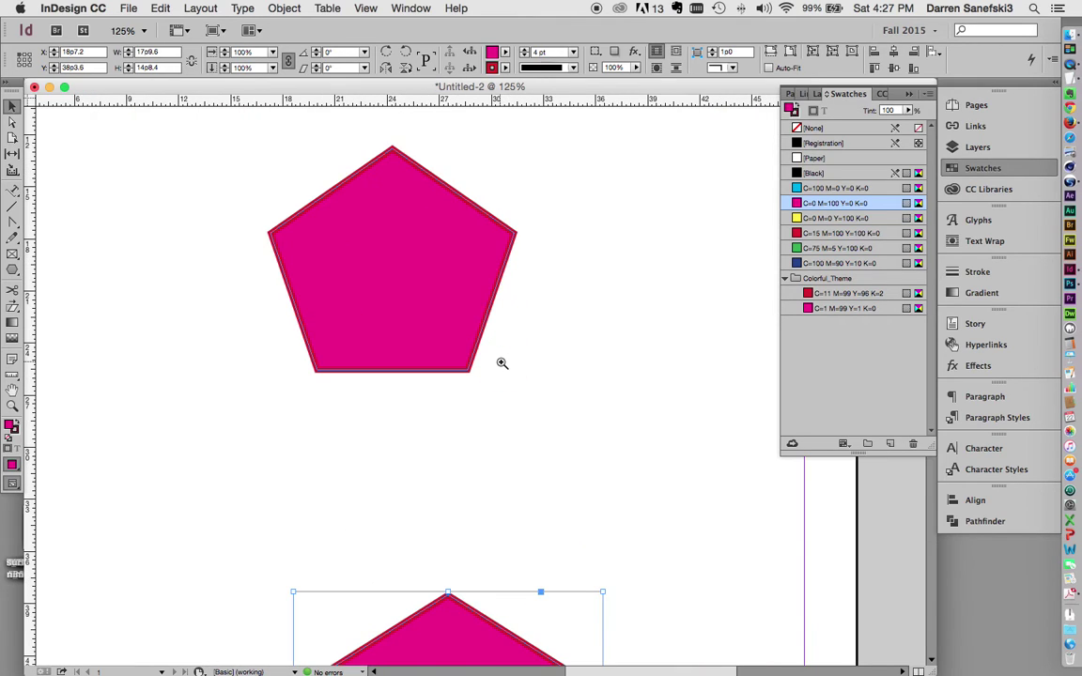
pyautogui.keyDown('super'); pyautogui.click(509, 367); pyautogui.keyUp('super')
pyautogui.moveTo(480, 362); pyautogui.dragTo(458, 334)
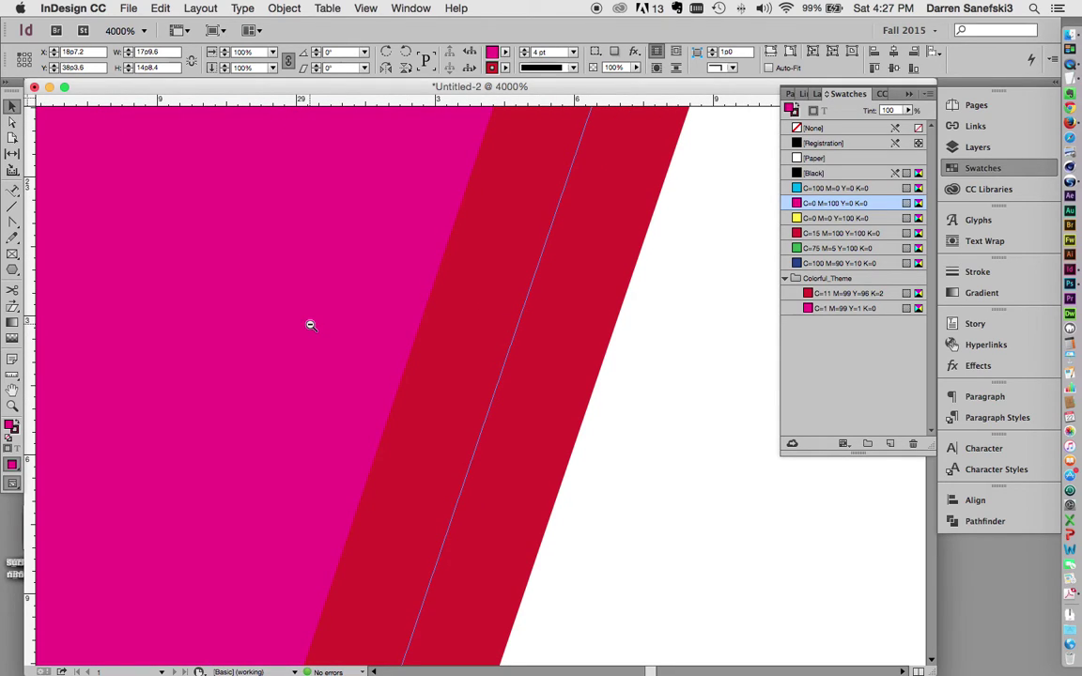
# - Zoom out to 50% with the temporary Zoom tool to show the whole page
pyautogui.keyDown('alt'); pyautogui.keyDown('super'); pyautogui.click(309, 325); pyautogui.keyUp('super'); pyautogui.keyUp('alt')
pyautogui.keyDown('alt'); pyautogui.keyDown('super'); pyautogui.click(402, 347); pyautogui.keyUp('super'); pyautogui.keyUp('alt')
pyautogui.keyDown('alt'); pyautogui.keyDown('super'); pyautogui.click(403, 347); pyautogui.keyUp('super'); pyautogui.keyUp('alt')
pyautogui.keyDown('alt'); pyautogui.keyDown('super'); pyautogui.click(402, 348); pyautogui.keyUp('super'); pyautogui.keyUp('alt')
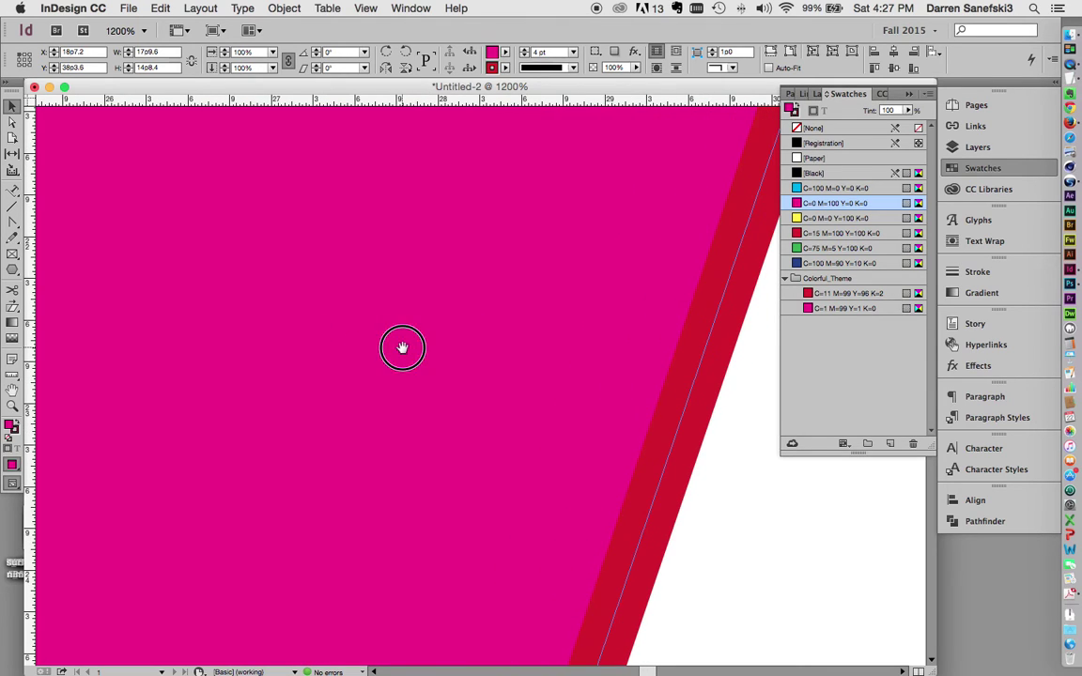
pyautogui.keyDown('alt'); pyautogui.keyDown('super'); pyautogui.click(402, 348); pyautogui.keyUp('super'); pyautogui.keyUp('alt')
pyautogui.keyDown('alt'); pyautogui.keyDown('super'); pyautogui.click(402, 347); pyautogui.keyUp('super'); pyautogui.keyUp('alt')
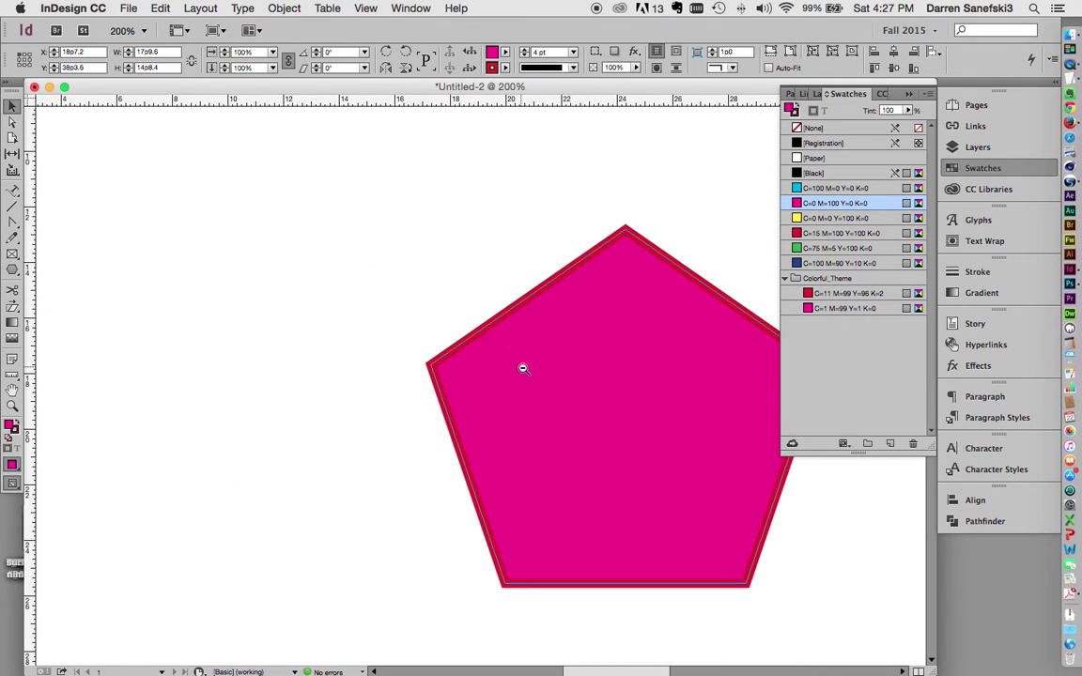
pyautogui.keyDown('alt'); pyautogui.keyDown('super'); pyautogui.click(523, 367); pyautogui.keyUp('super'); pyautogui.keyUp('alt')
pyautogui.keyDown('alt'); pyautogui.keyDown('super'); pyautogui.click(523, 372); pyautogui.keyUp('super'); pyautogui.keyUp('alt')
pyautogui.keyDown('alt'); pyautogui.keyDown('super'); pyautogui.click(524, 376); pyautogui.keyUp('super'); pyautogui.keyUp('alt')
pyautogui.keyDown('alt'); pyautogui.keyDown('super'); pyautogui.click(524, 382); pyautogui.keyUp('super'); pyautogui.keyUp('alt')
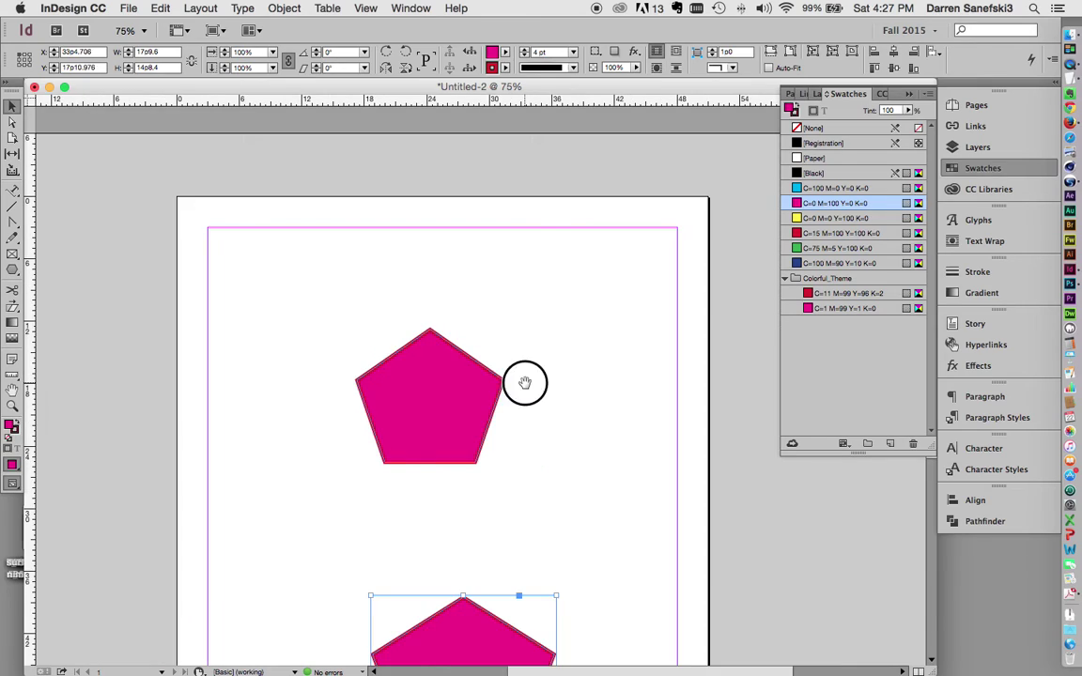
pyautogui.keyDown('alt'); pyautogui.keyDown('super'); pyautogui.click(524, 382); pyautogui.keyUp('super'); pyautogui.keyUp('alt')
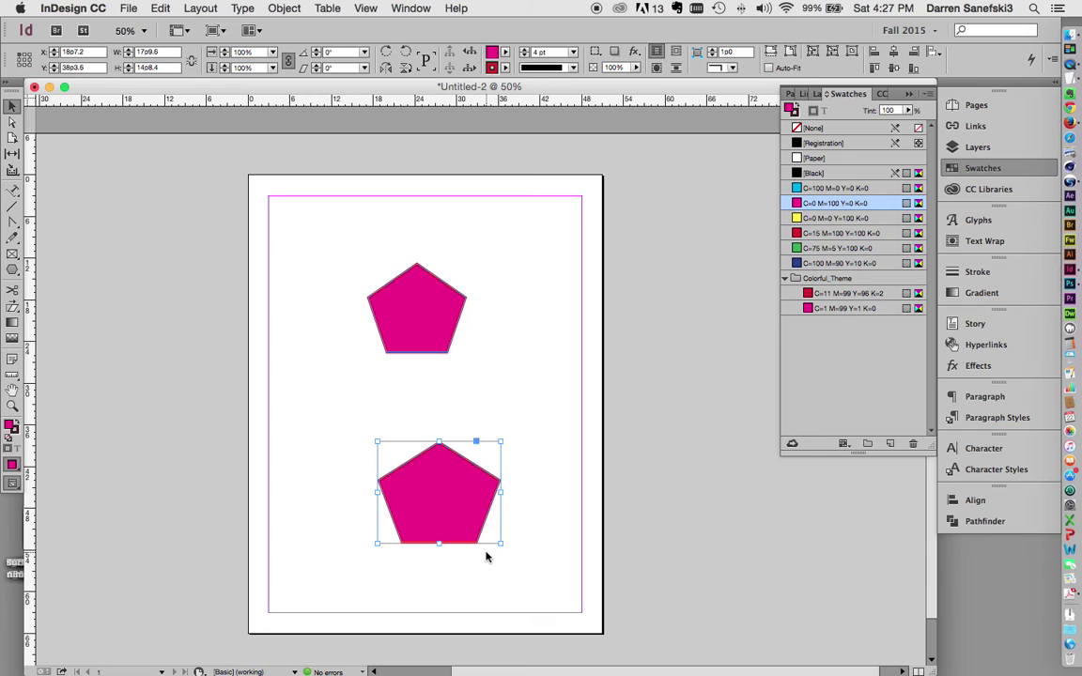
# - Zoom in on a marquee area around the lower pentagon's lower-right corner
pyautogui.press('z')
pyautogui.moveTo(499, 571); pyautogui.dragTo(451, 521)
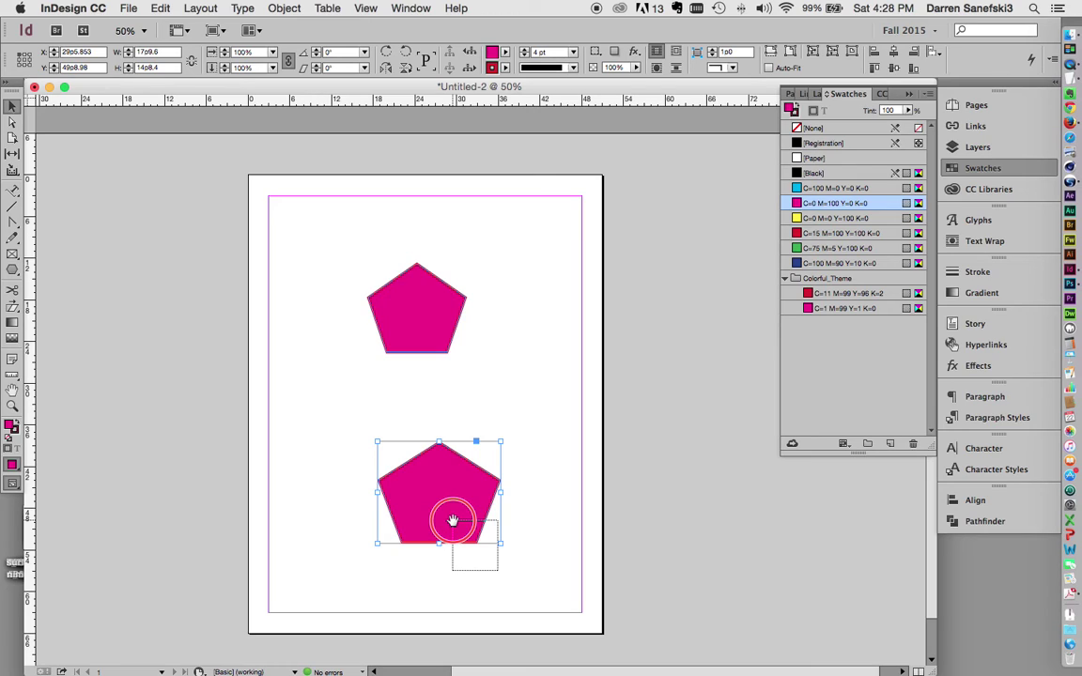
pyautogui.moveTo(451, 520); pyautogui.dragTo(452, 519)
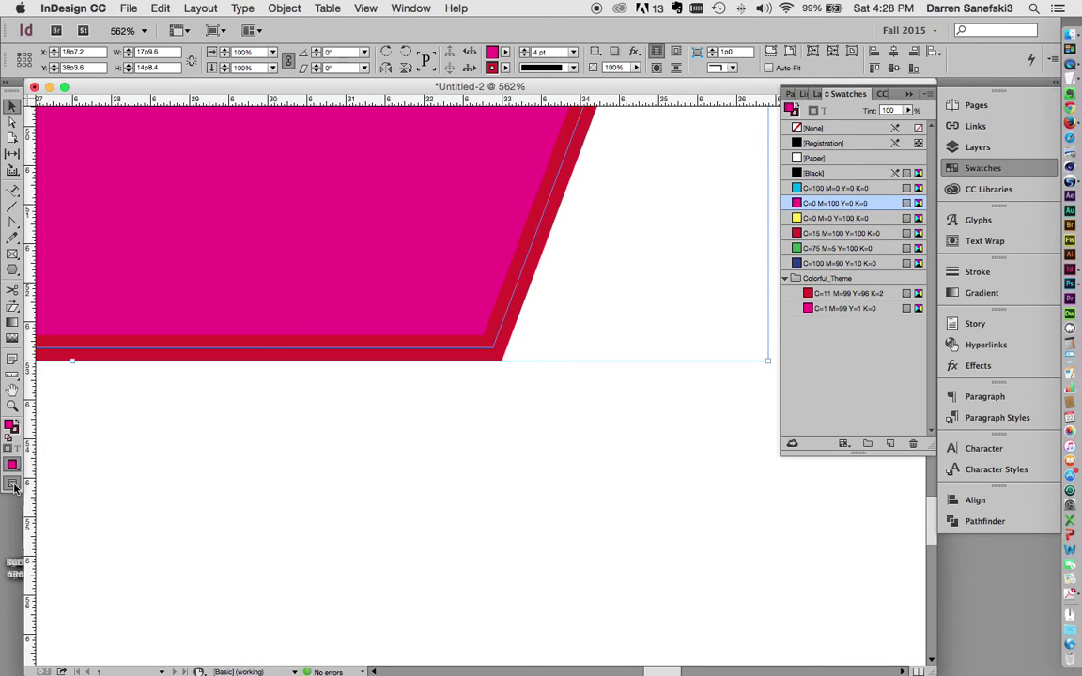
# - Look over the available screen modes without changing the mode, and deselect the lower pentagon
pyautogui.moveTo(15, 488); pyautogui.dragTo(292, 482)
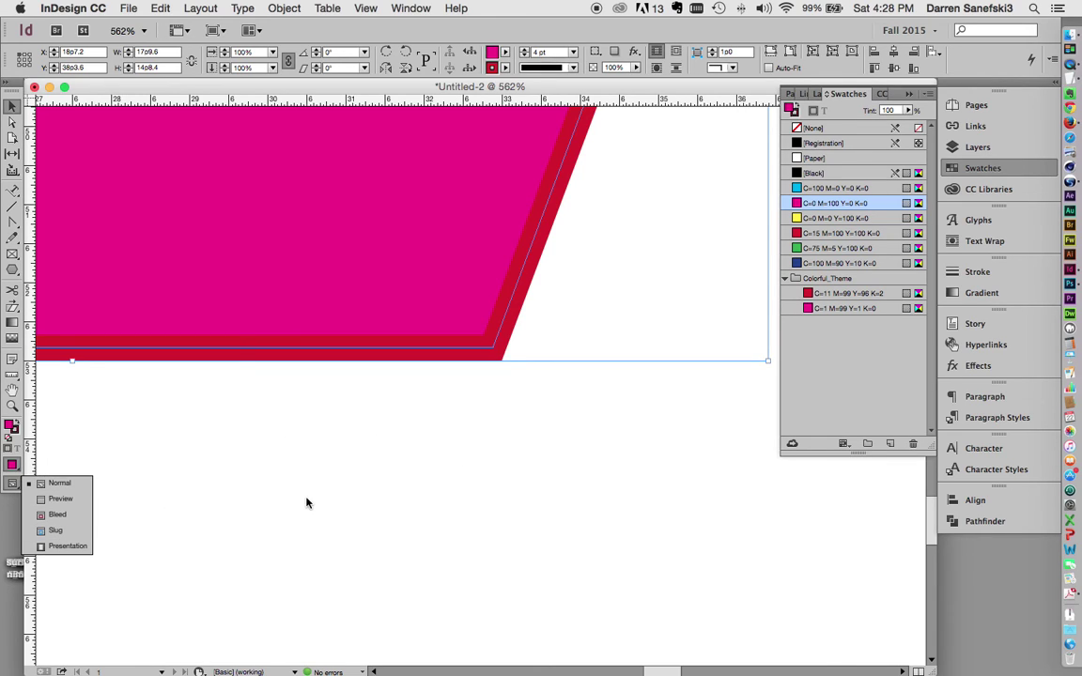
pyautogui.click(210, 482)
# - Zoom out from the lower pentagon's corner and fit the entire page in the window
pyautogui.keyDown('alt'); pyautogui.keyDown('super'); pyautogui.click(451, 380); pyautogui.keyUp('super'); pyautogui.keyUp('alt')
pyautogui.keyDown('alt'); pyautogui.keyDown('super'); pyautogui.click(450, 364); pyautogui.keyUp('super'); pyautogui.keyUp('alt')
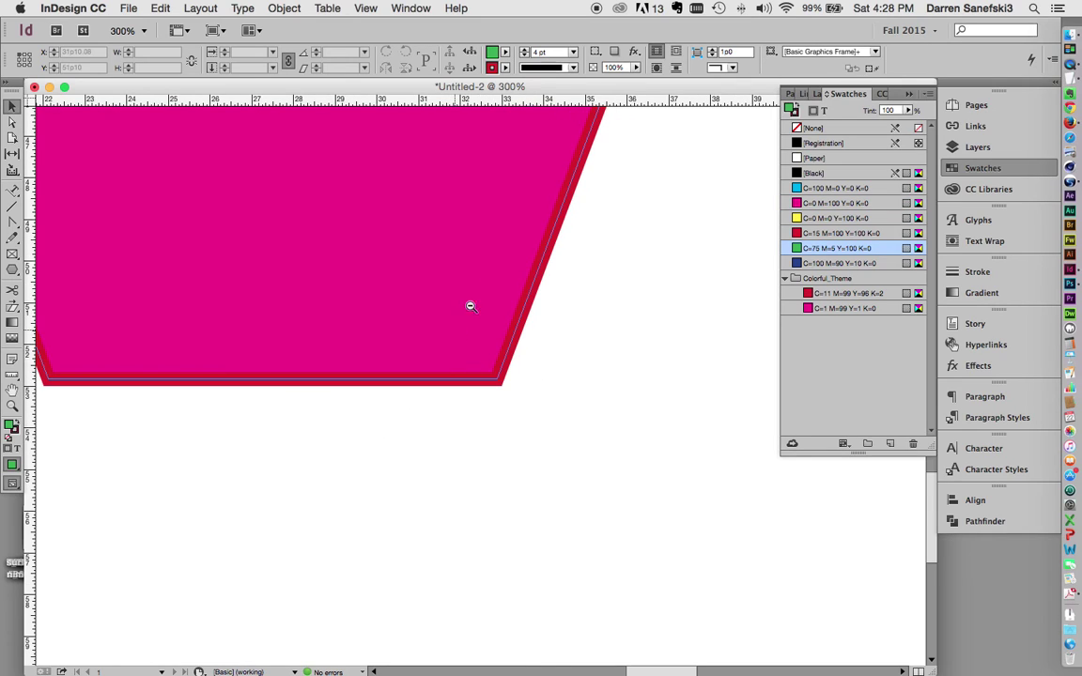
pyautogui.keyDown('alt'); pyautogui.keyDown('super'); pyautogui.click(496, 308); pyautogui.keyUp('super'); pyautogui.keyUp('alt')
pyautogui.keyDown('alt'); pyautogui.keyDown('super'); pyautogui.click(498, 307); pyautogui.keyUp('super'); pyautogui.keyUp('alt')
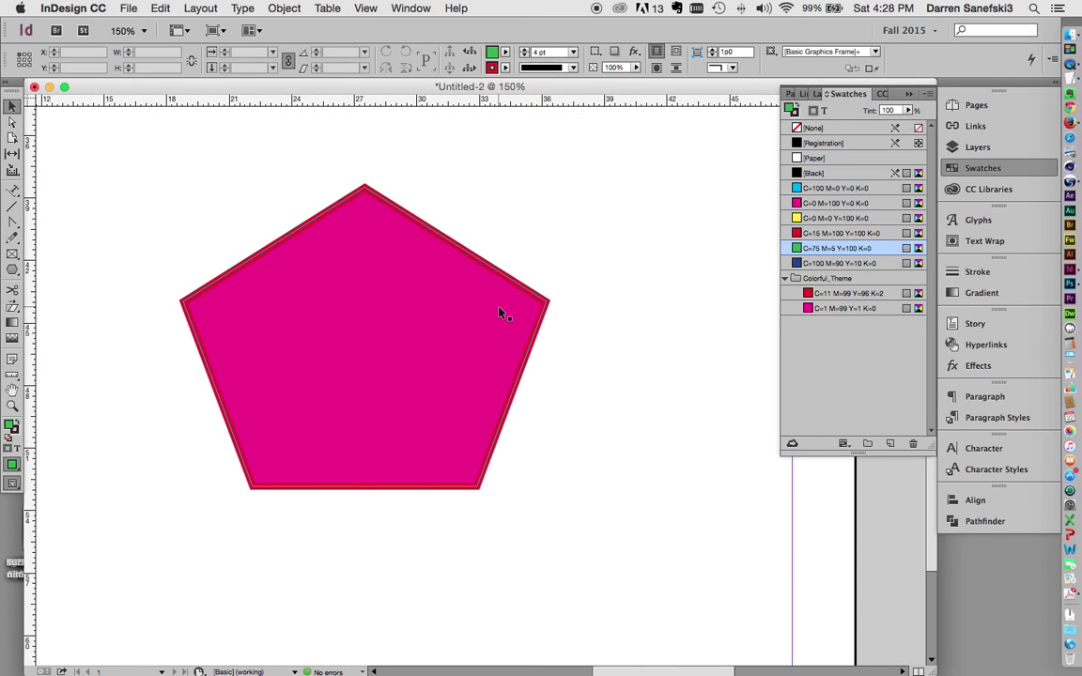
pyautogui.press('super+0')
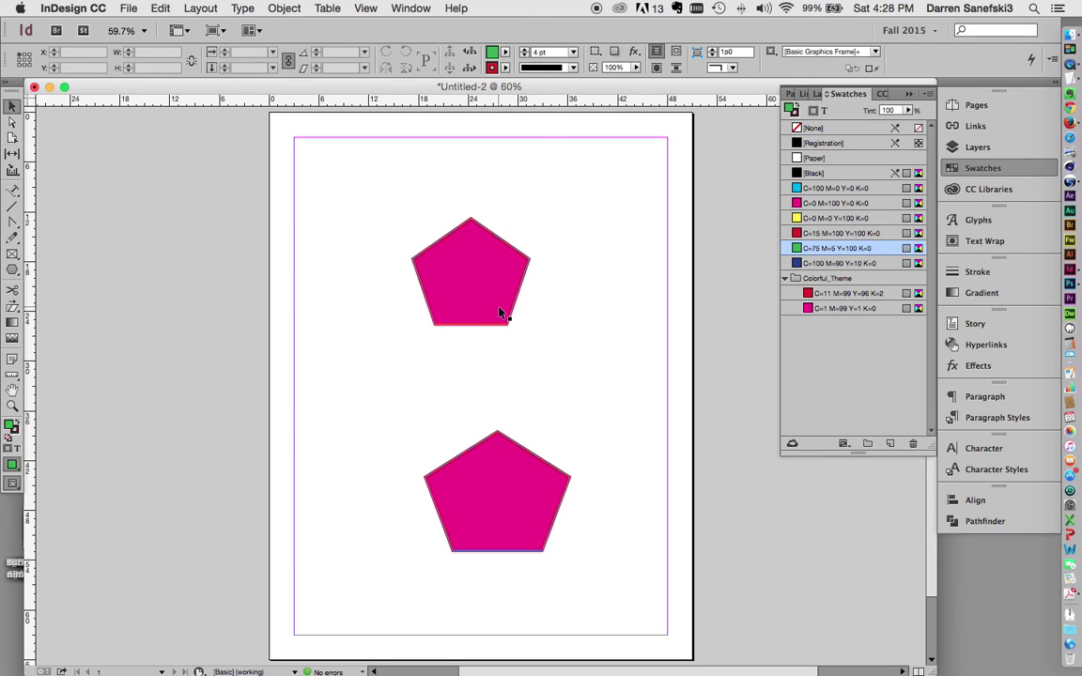
# - Switch the document to Preview mode, and show the page in Presentation mode before returning to the workspace
pyautogui.press('w')
pyautogui.press('w')
pyautogui.press('w')
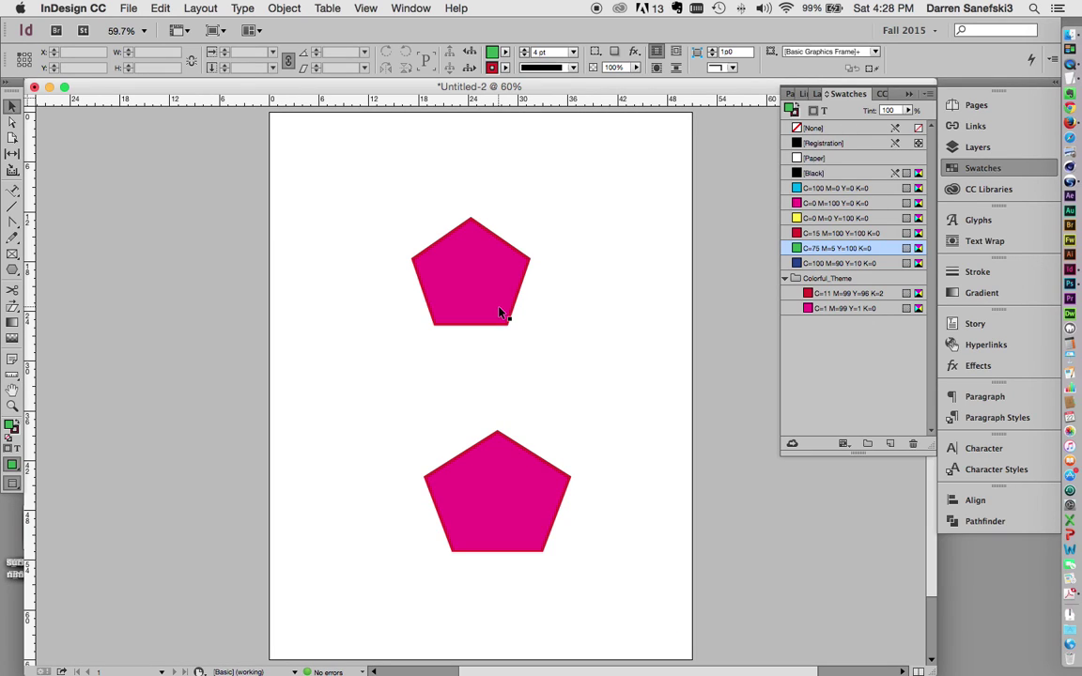
pyautogui.hotkey('shift', 'w')
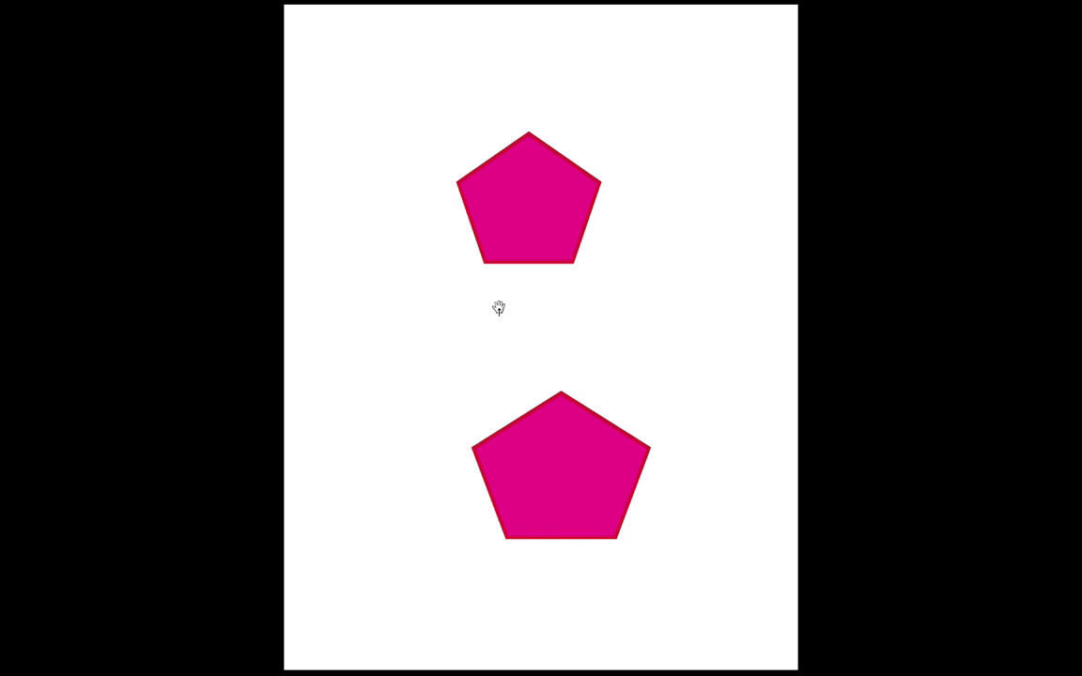
pyautogui.press('Escape')
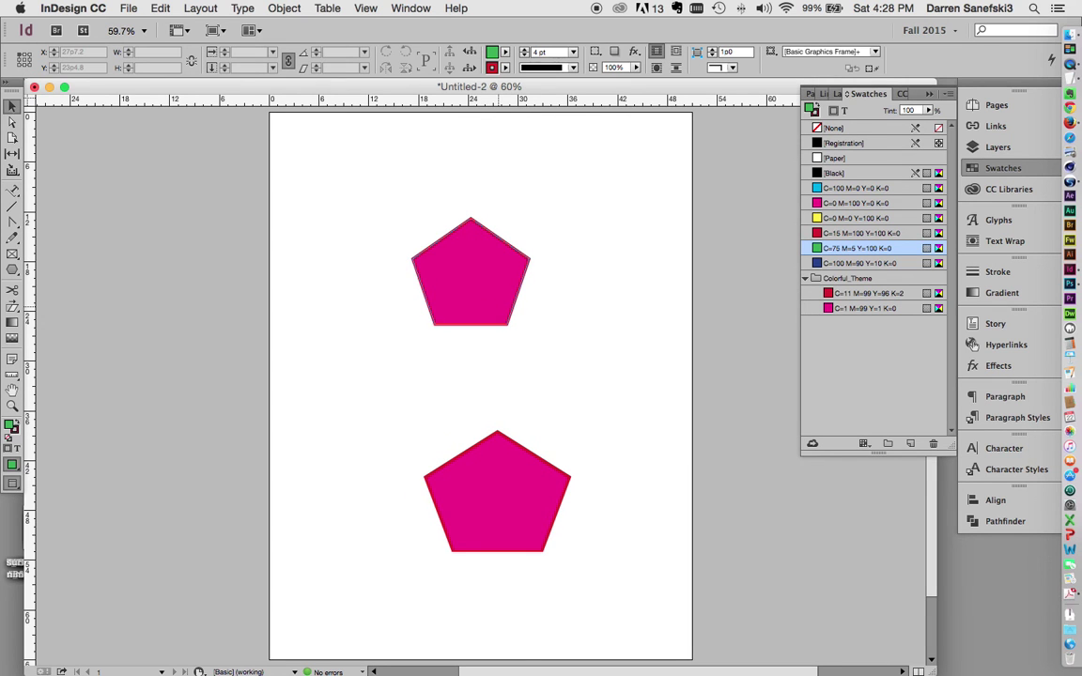